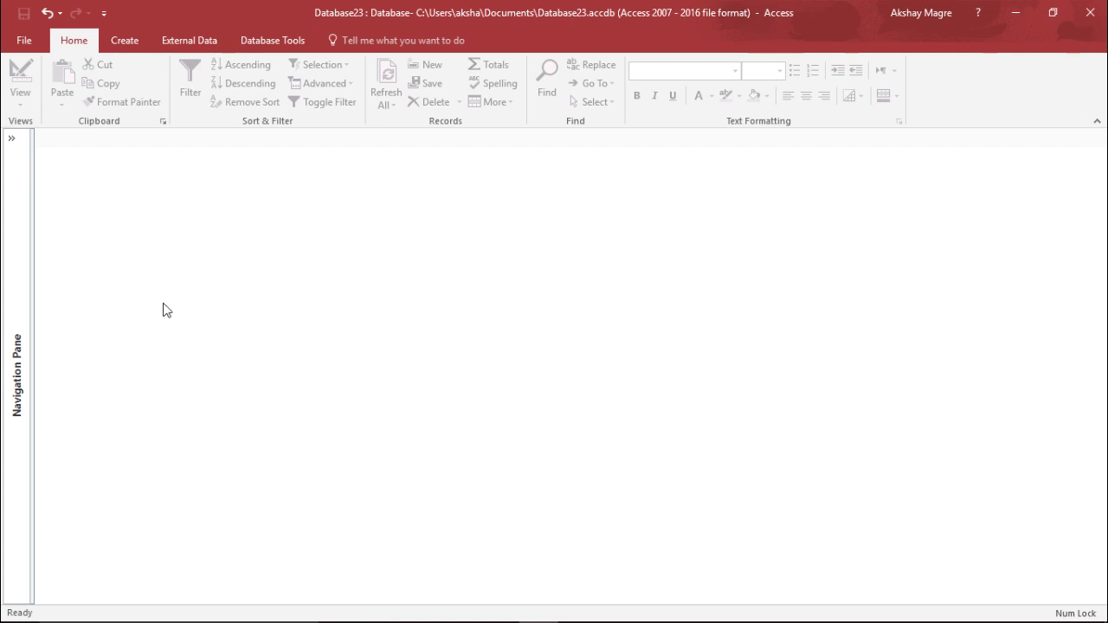
Step: Create a new table and add a field named Car_Name to it
left_click(126, 39)
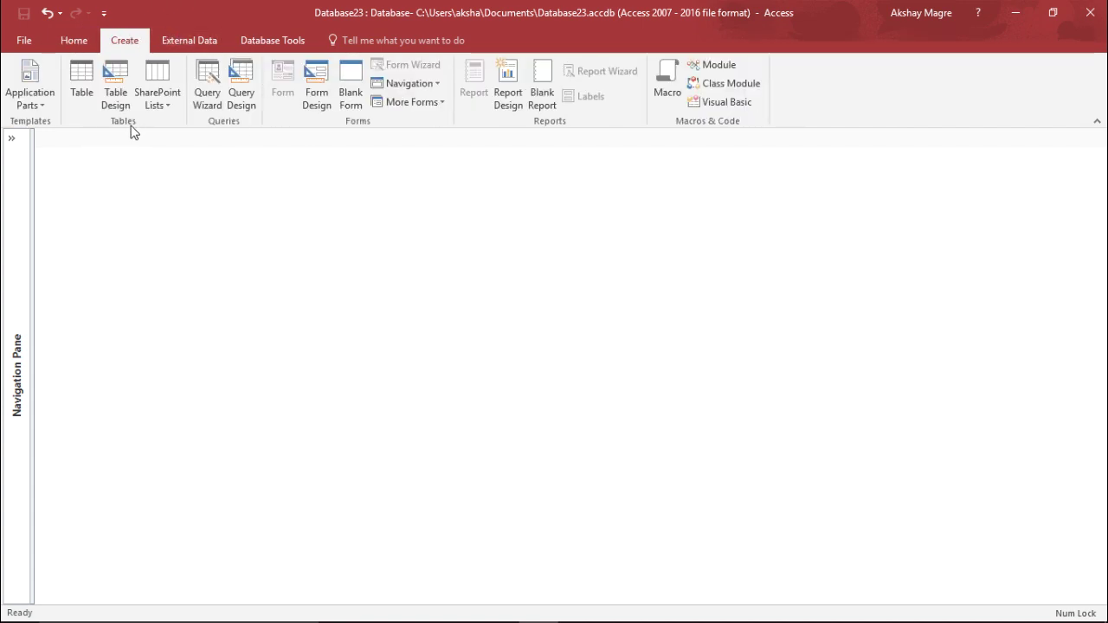
left_click(72, 87)
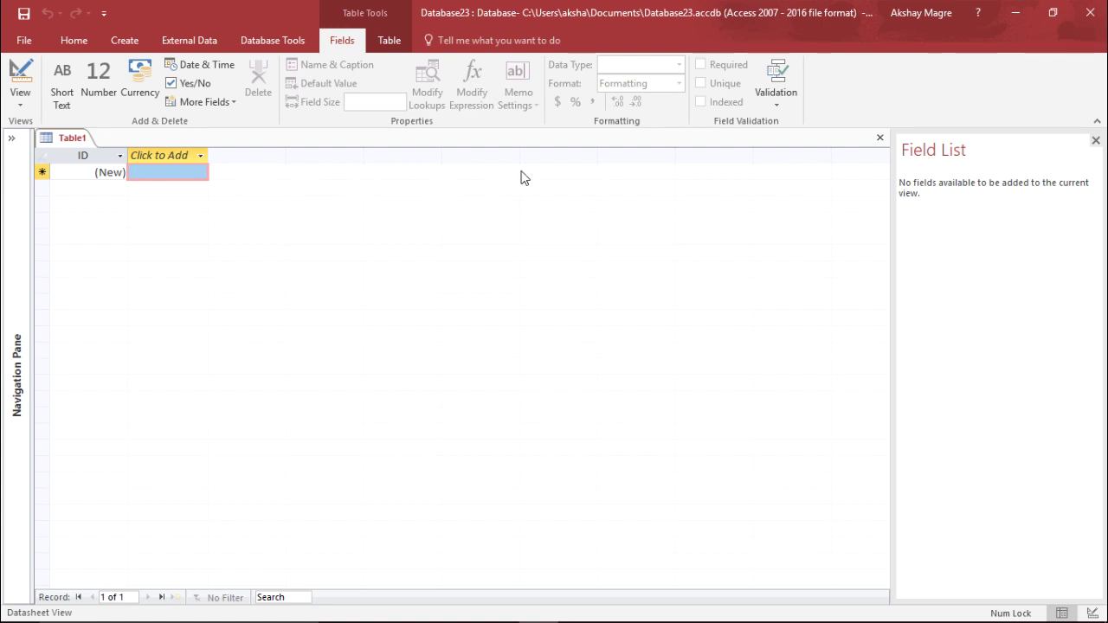
left_click(200, 156)
left_click(208, 168)
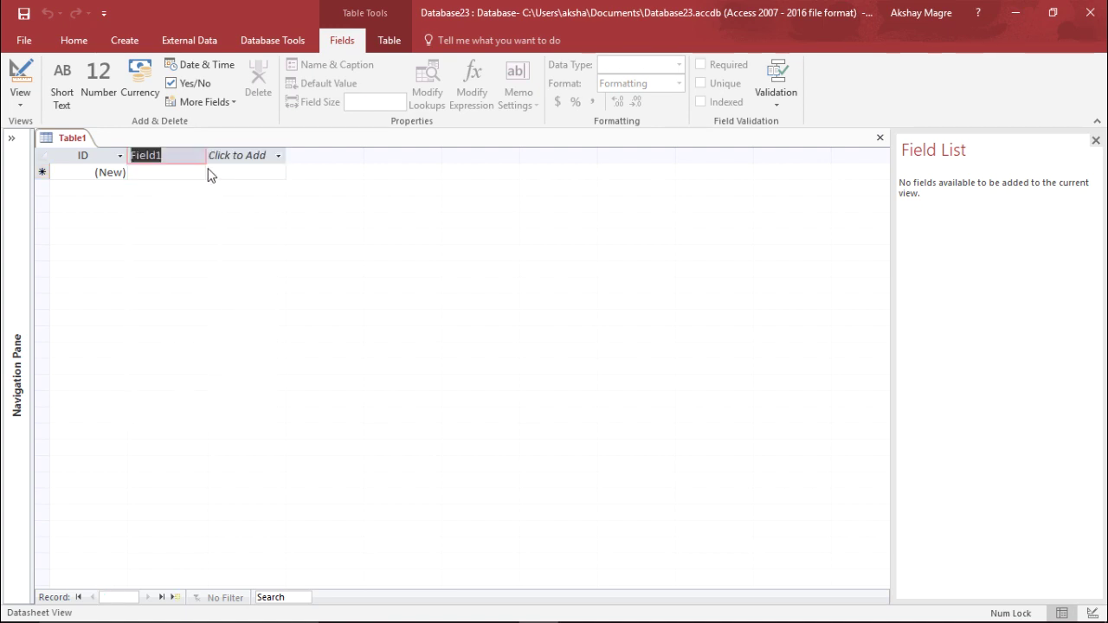
type("Car_Name")
key("Return")
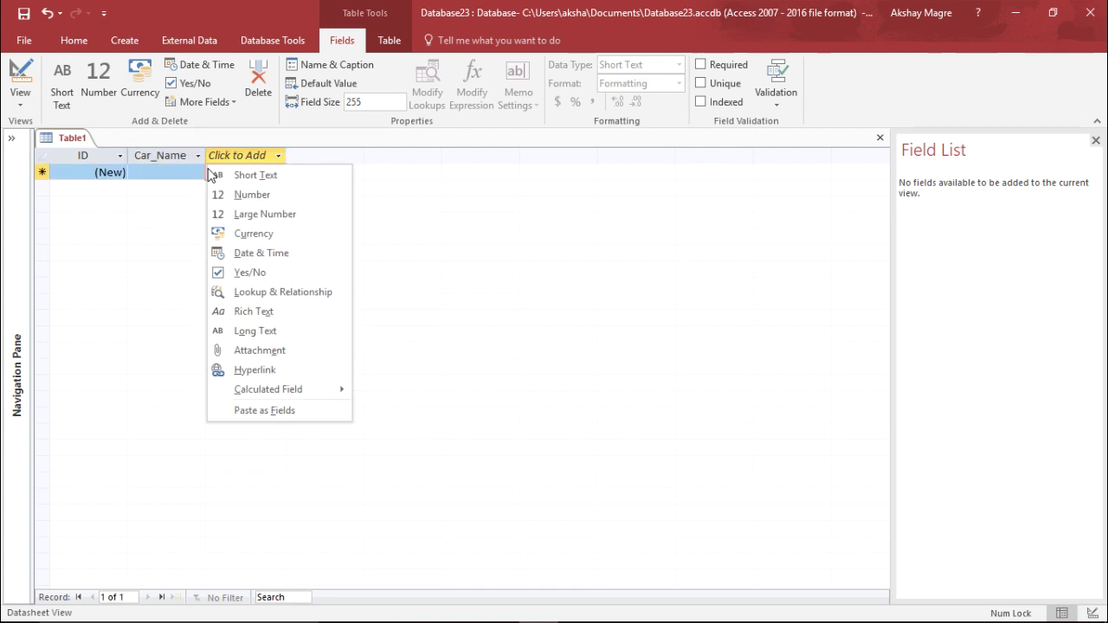
Step: Add two Short Text fields named Price and Discount after Car_Name
key("Escape")
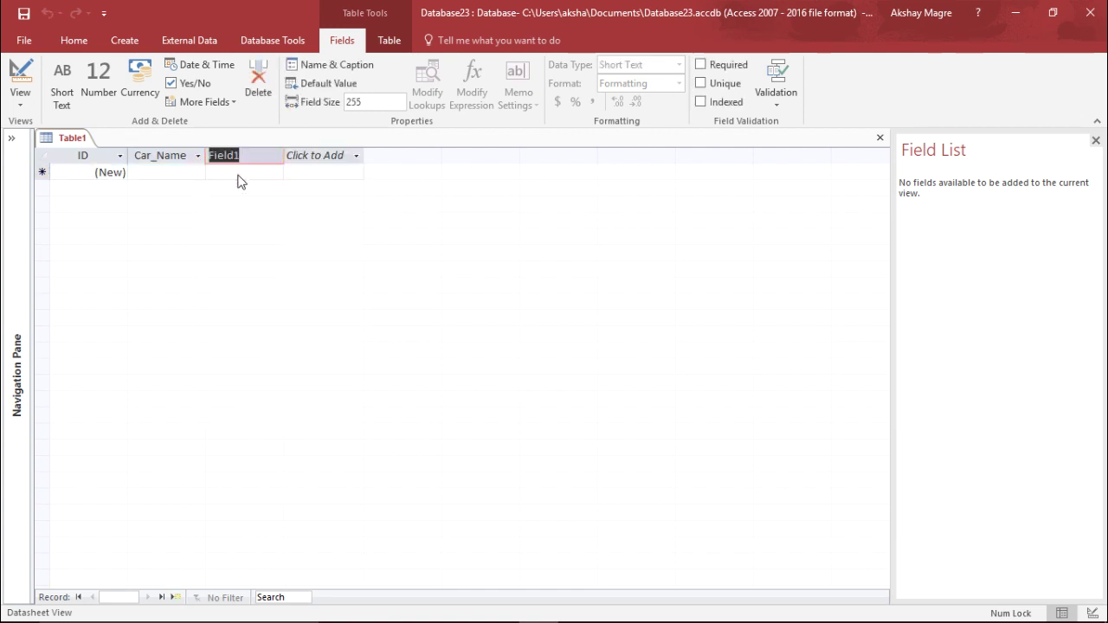
type("Price")
key("Return")
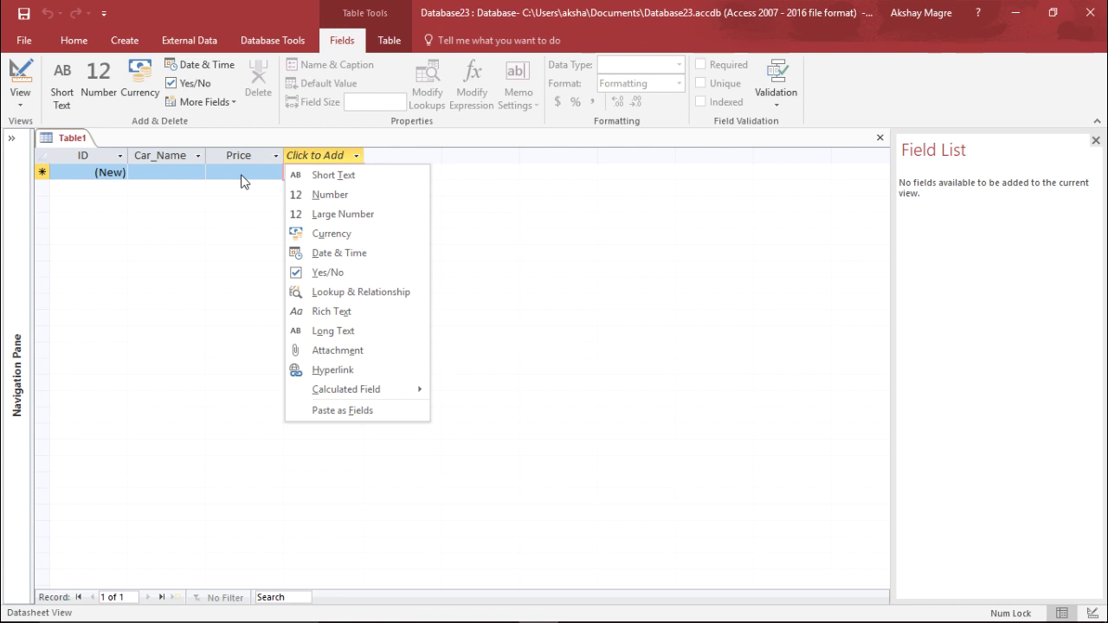
left_click(333, 175)
type("Disc")
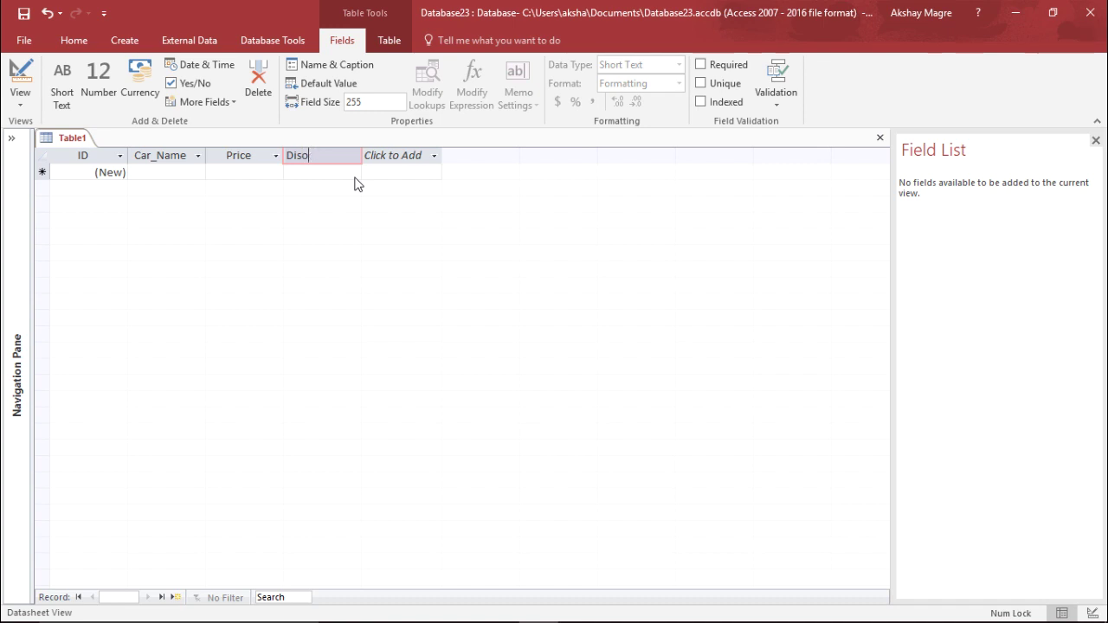
type("ount")
key("Return")
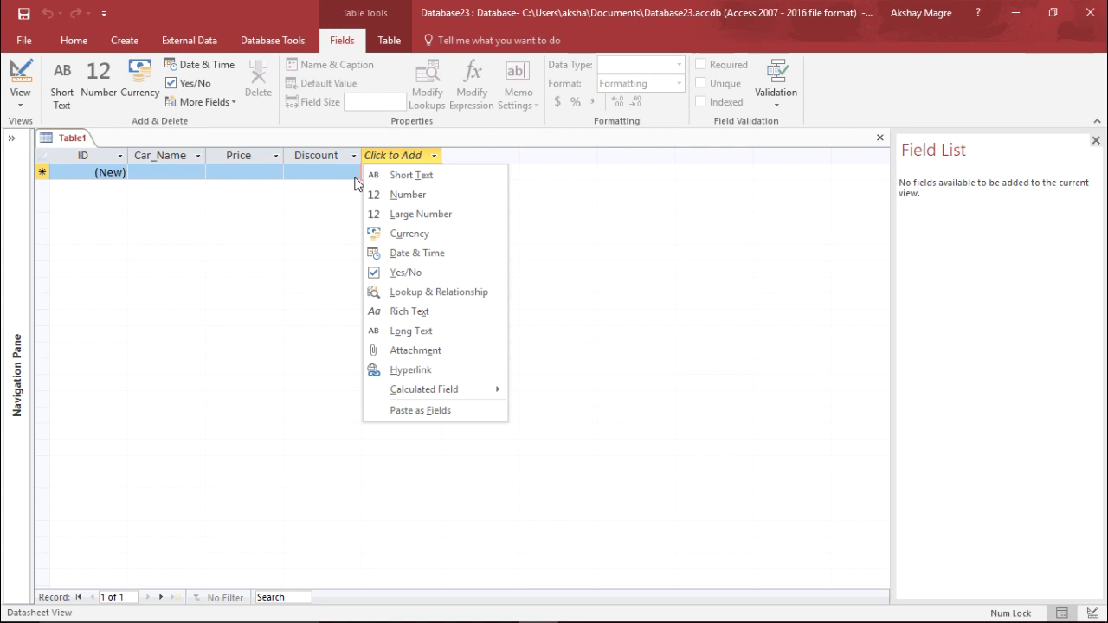
Step: Add two Date & Time fields named Purchase_Date and Service_Date to the table
left_click(459, 253)
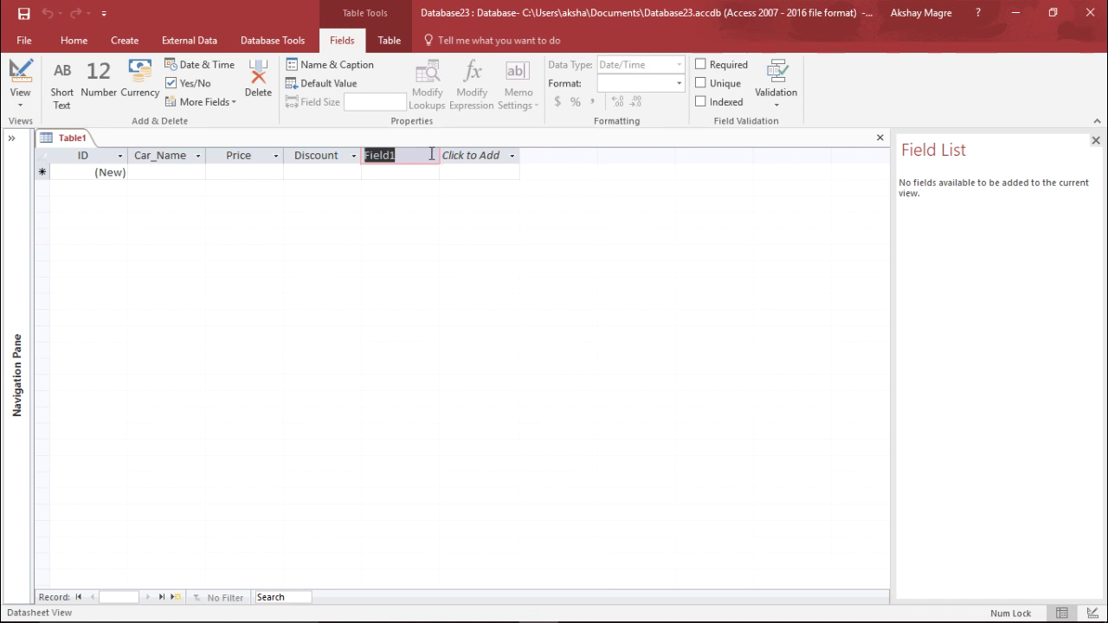
type("Purchase")
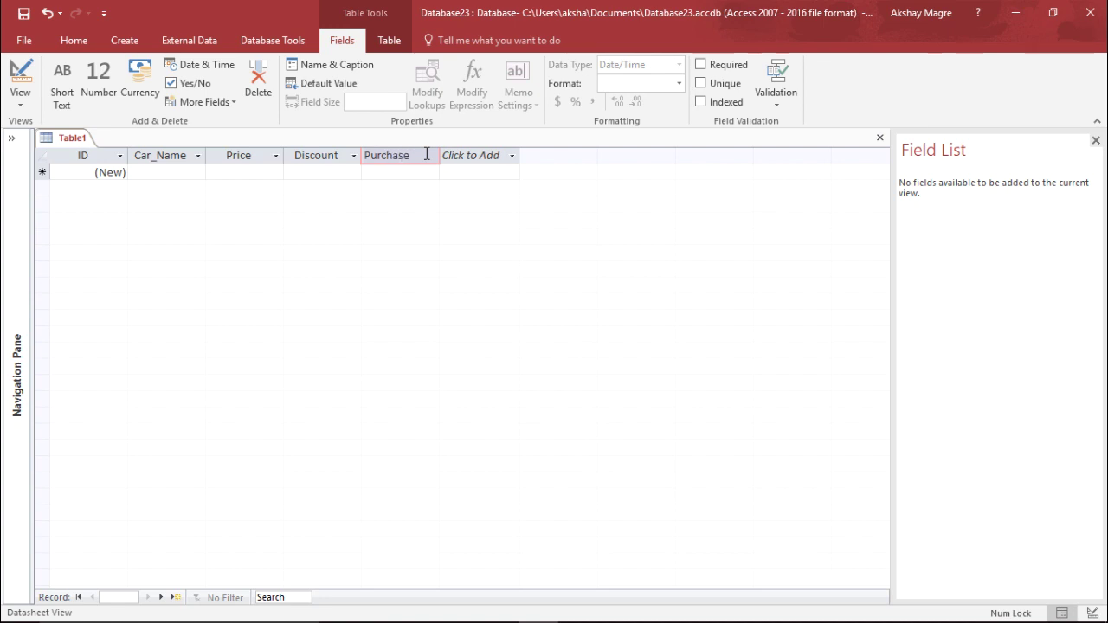
type("_Date")
key("Return")
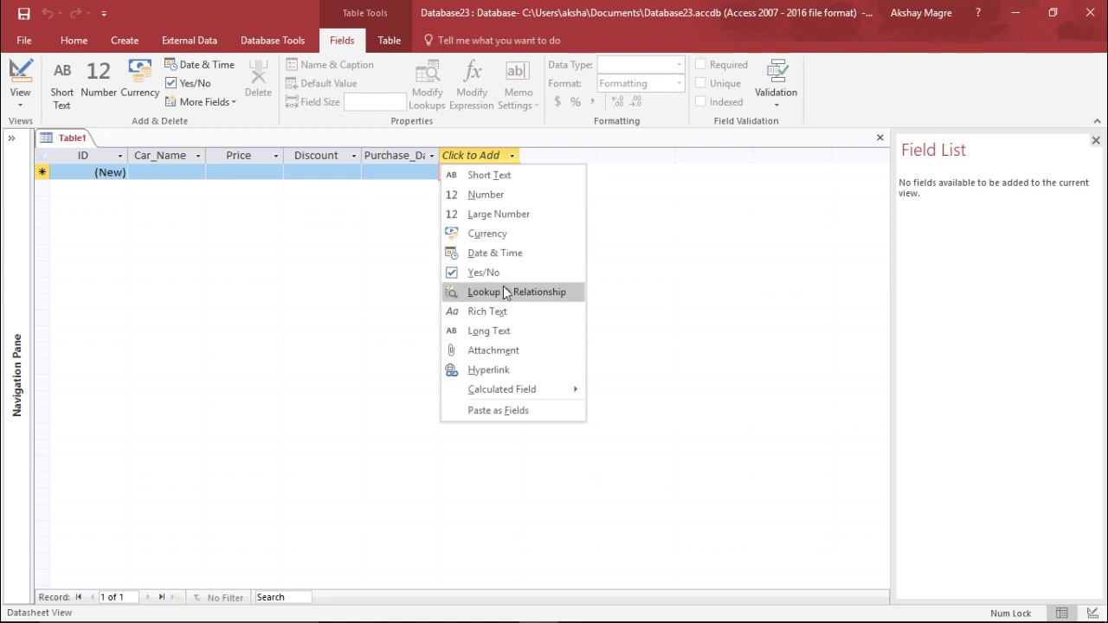
left_click(523, 256)
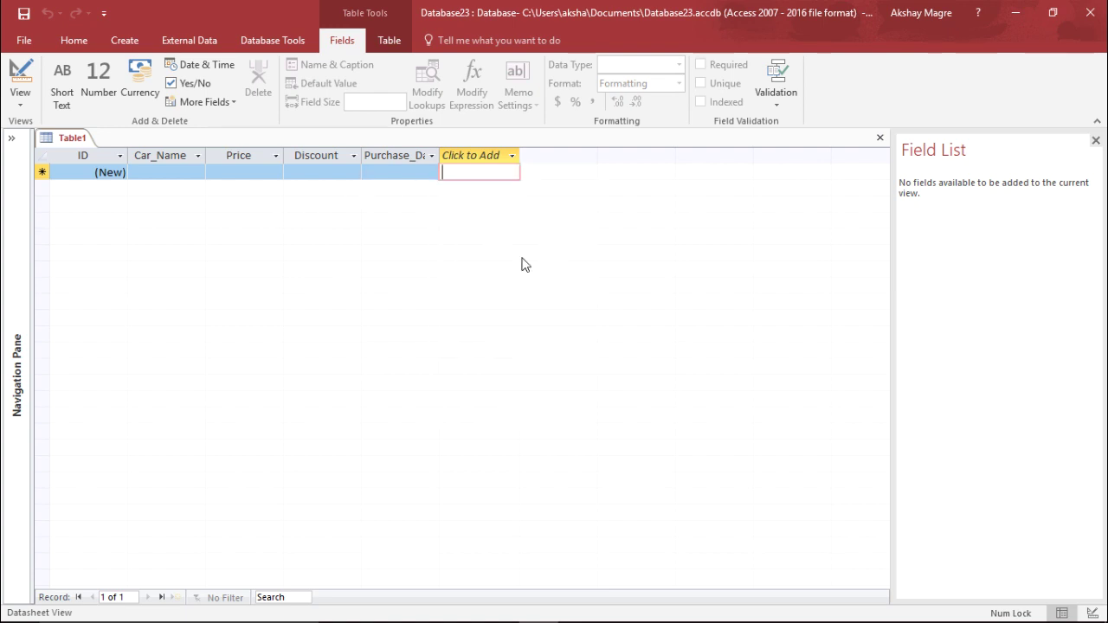
type("Se")
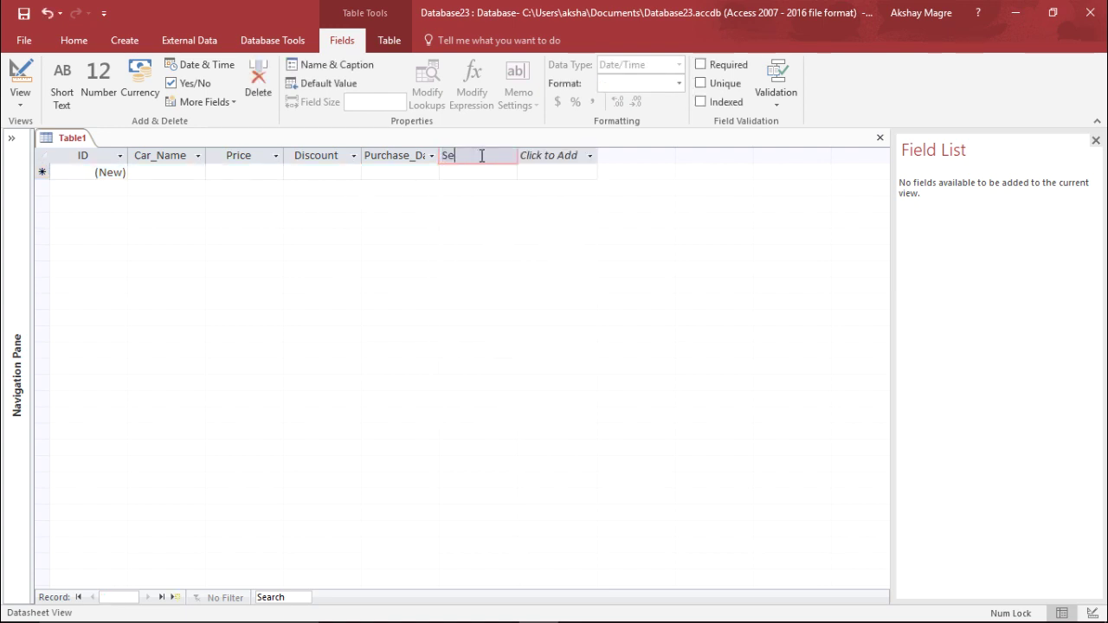
type("rvice_Date")
left_click(173, 171)
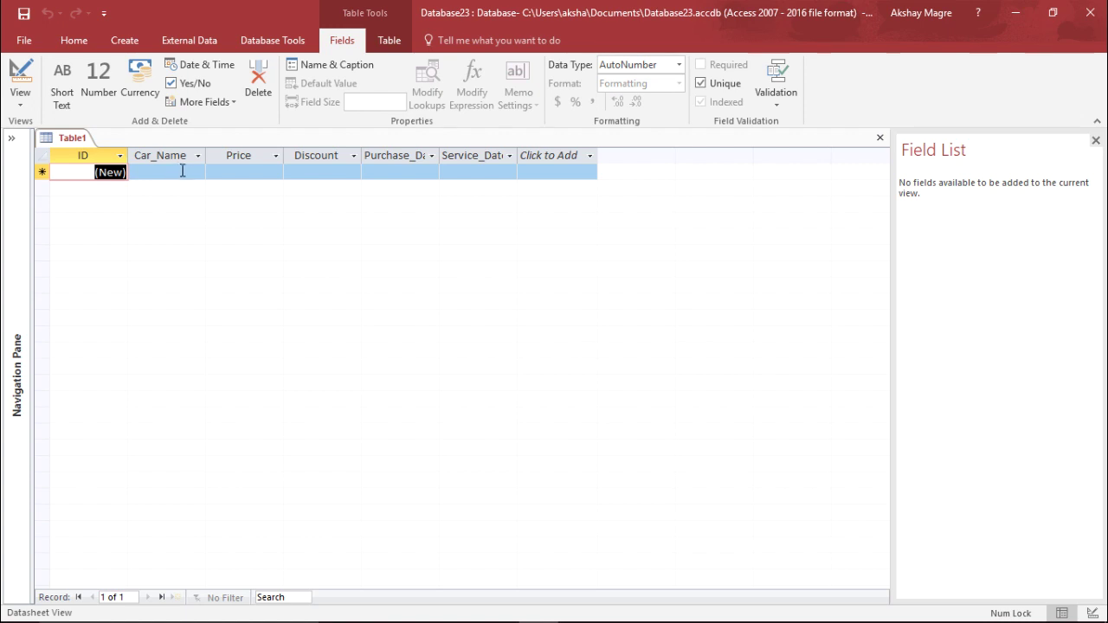
left_click(178, 172)
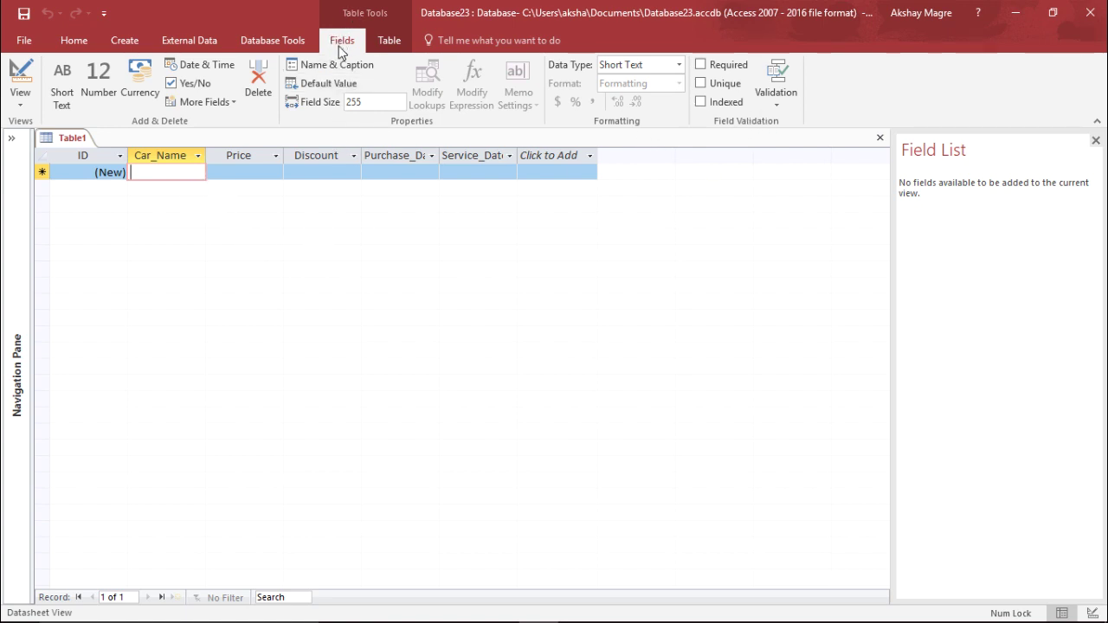
left_click(779, 100)
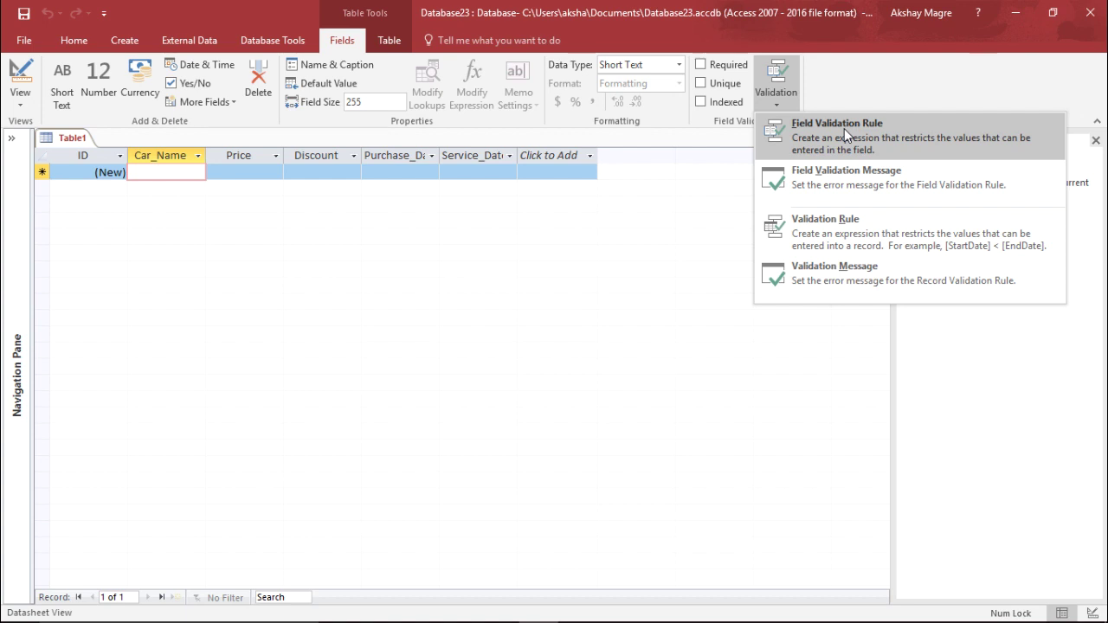
left_click(322, 286)
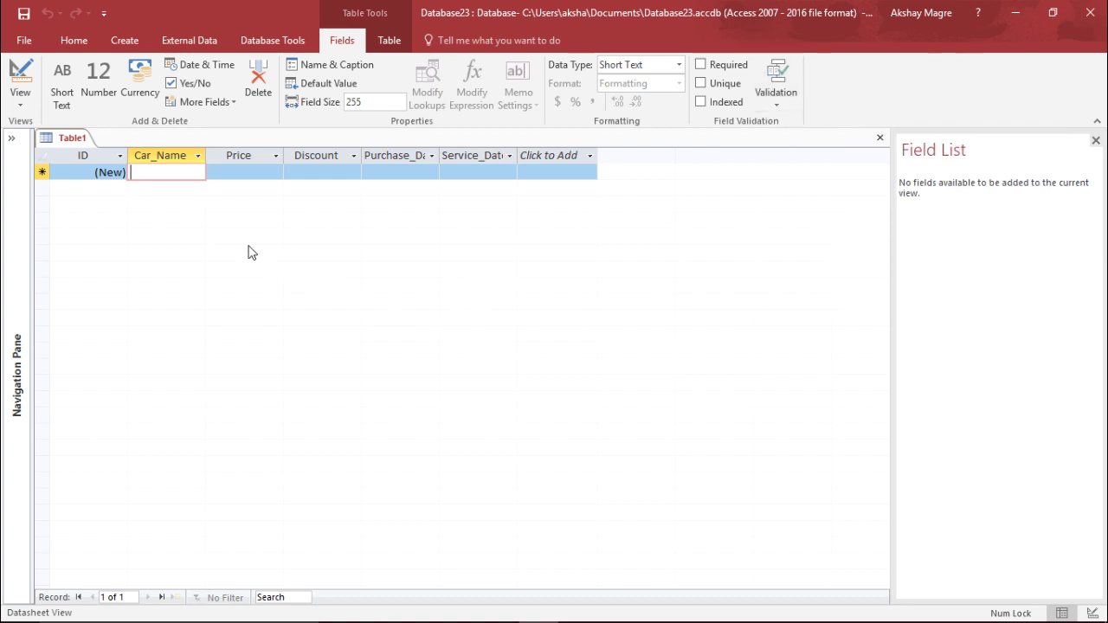
Step: Set the Price field's validation rule to [Price]>5000
left_click(243, 171)
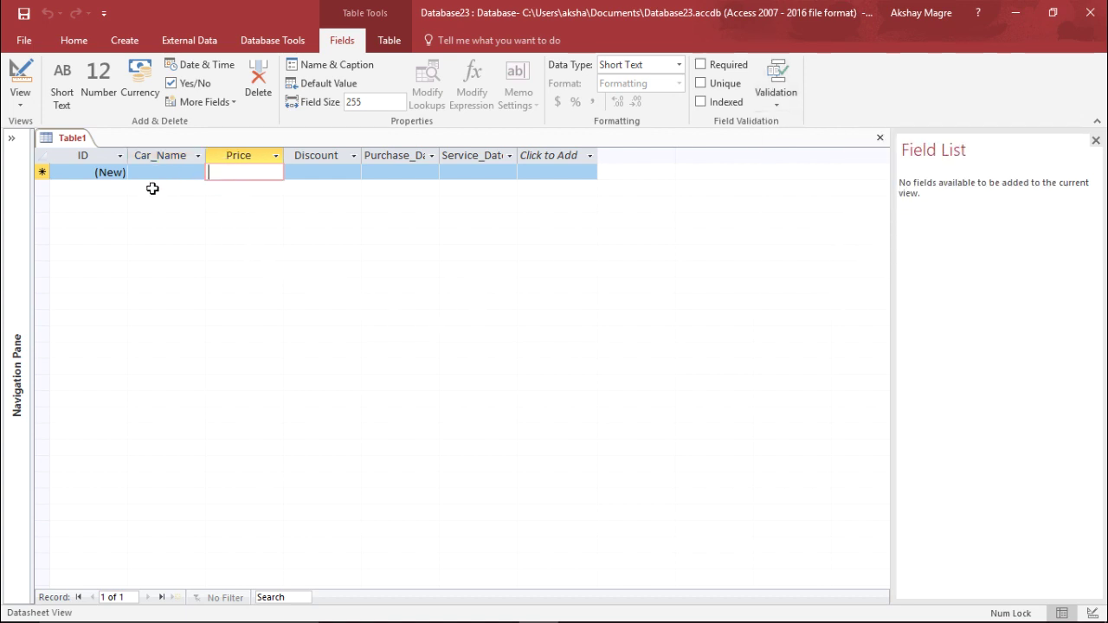
left_click(779, 103)
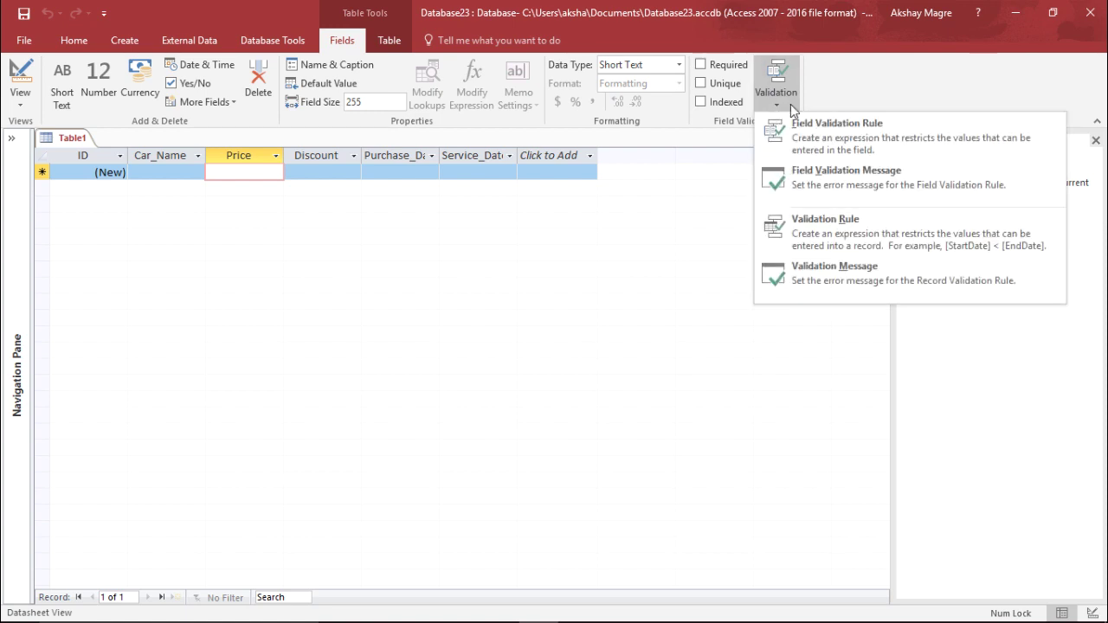
left_click(833, 122)
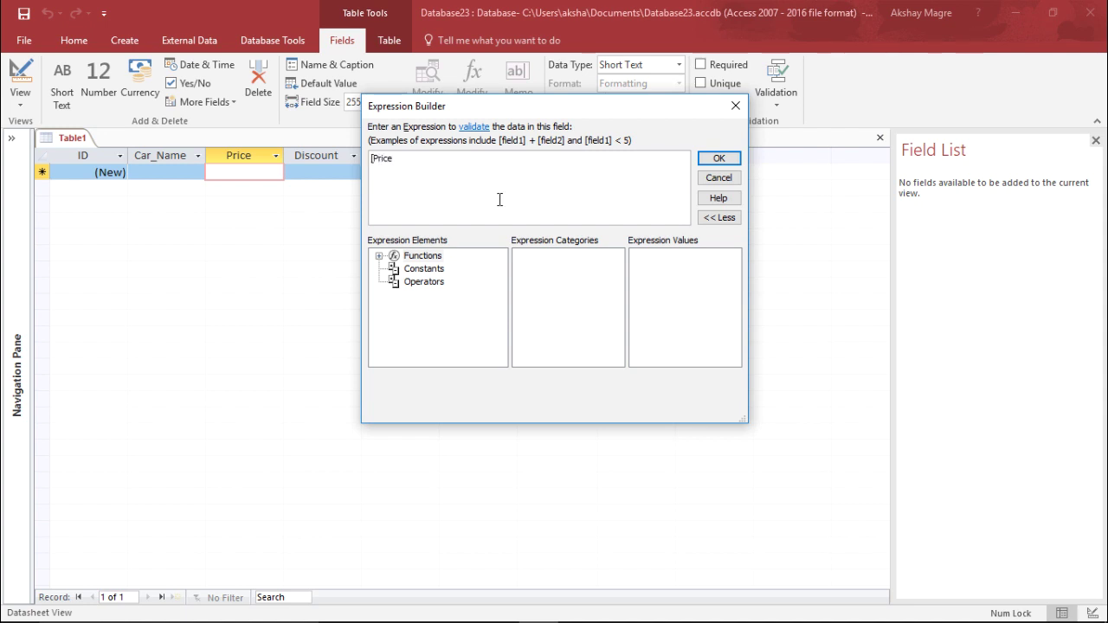
type("[Price] >5000")
key("Return")
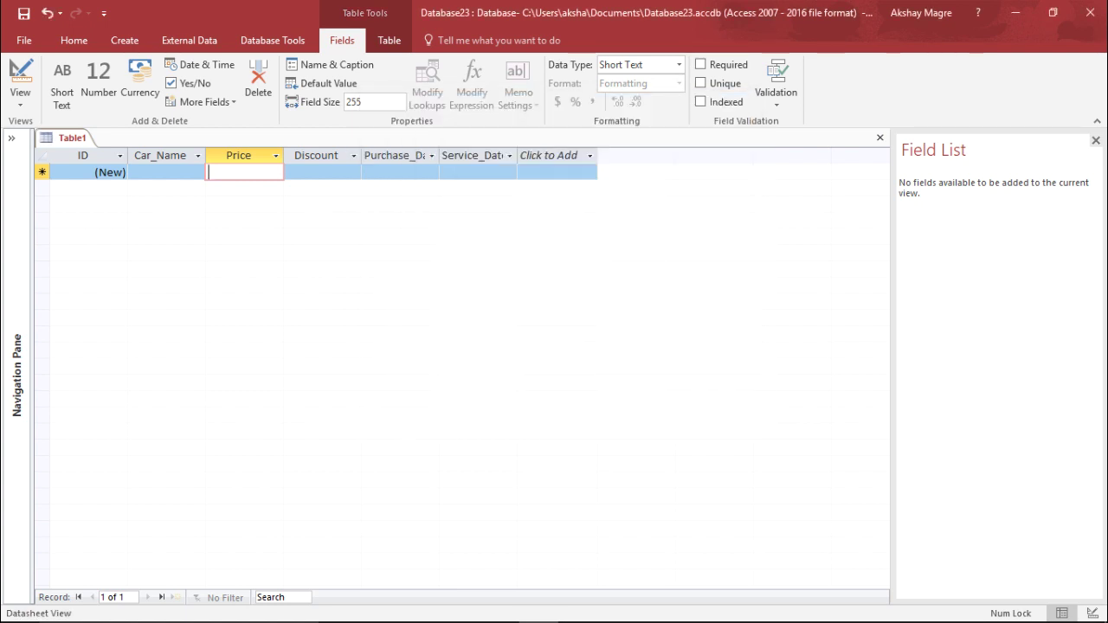
Step: Enter Audi as the car name of the first record
left_click(167, 172)
type("Audi")
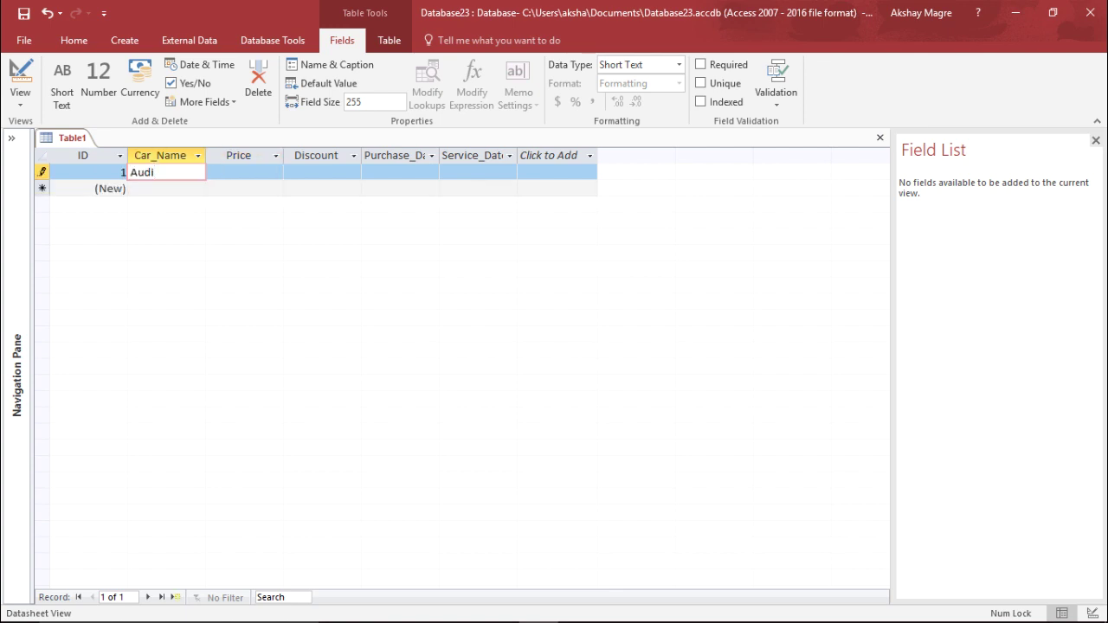
key("Tab")
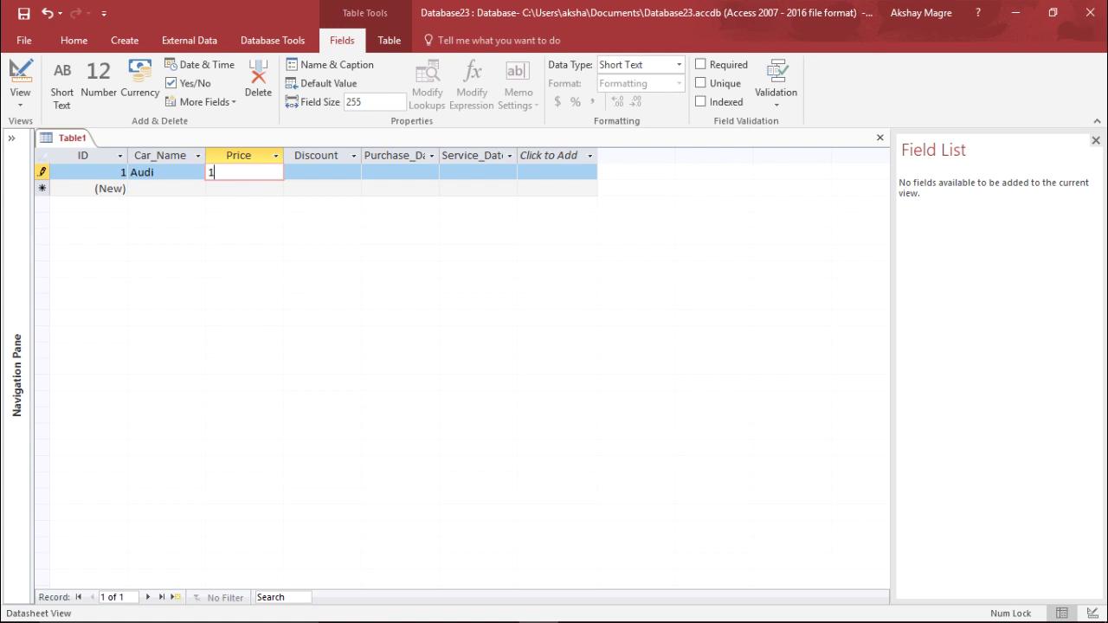
Step: Try to enter 3000 as the Audi record's price to test the validation rule
type("1")
key("BackSpace")
type("3000")
key("Return")
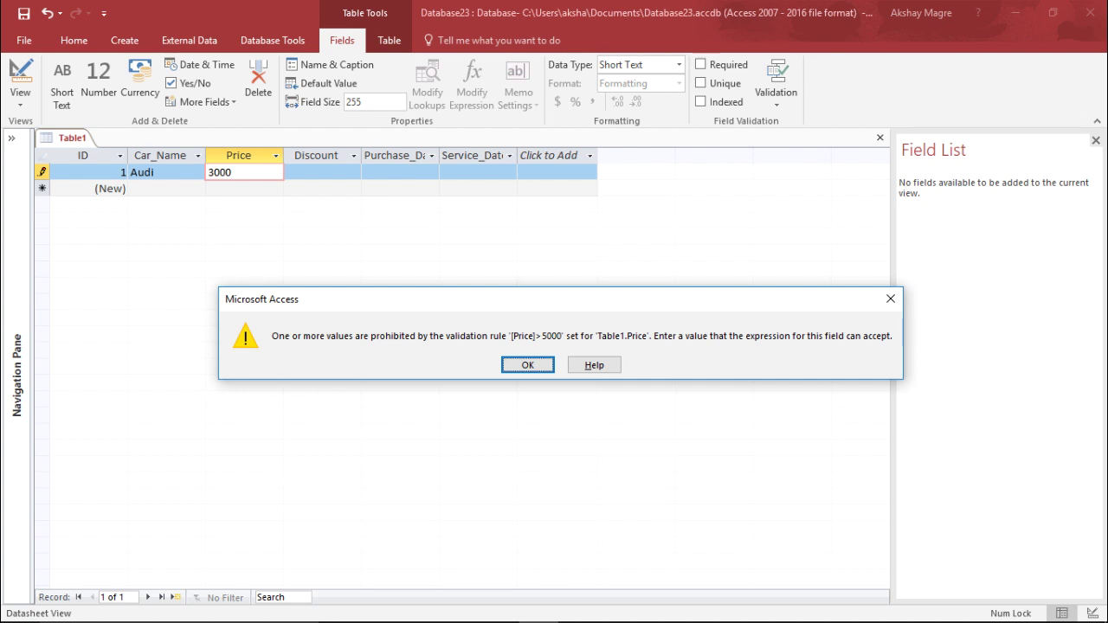
key("Return")
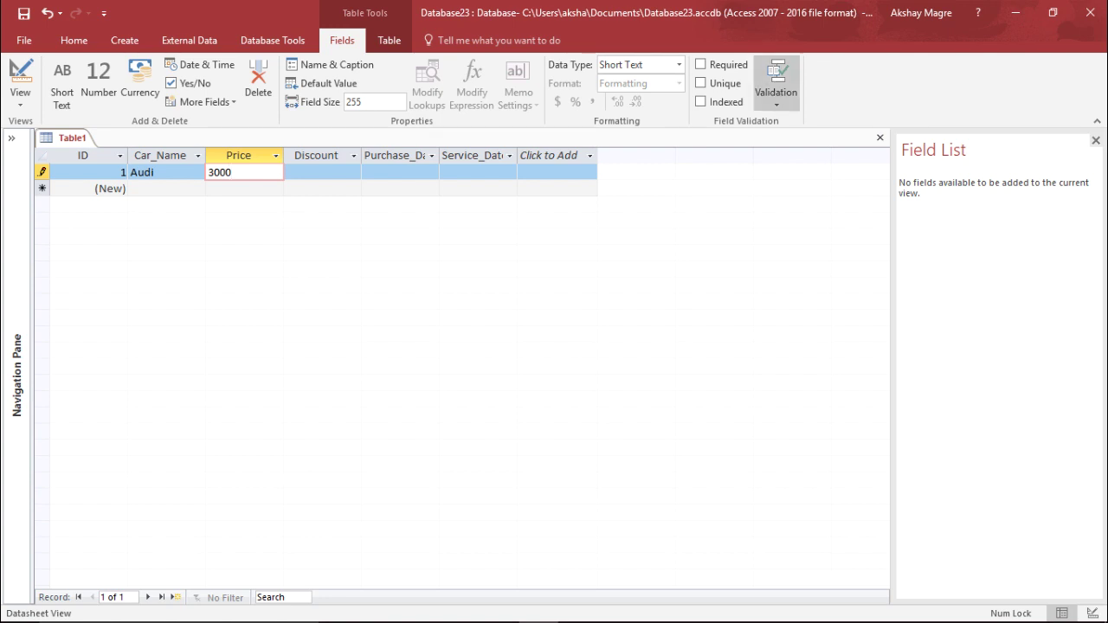
Step: Set the Price field's validation message to "It needs more than 5000"
left_click(776, 86)
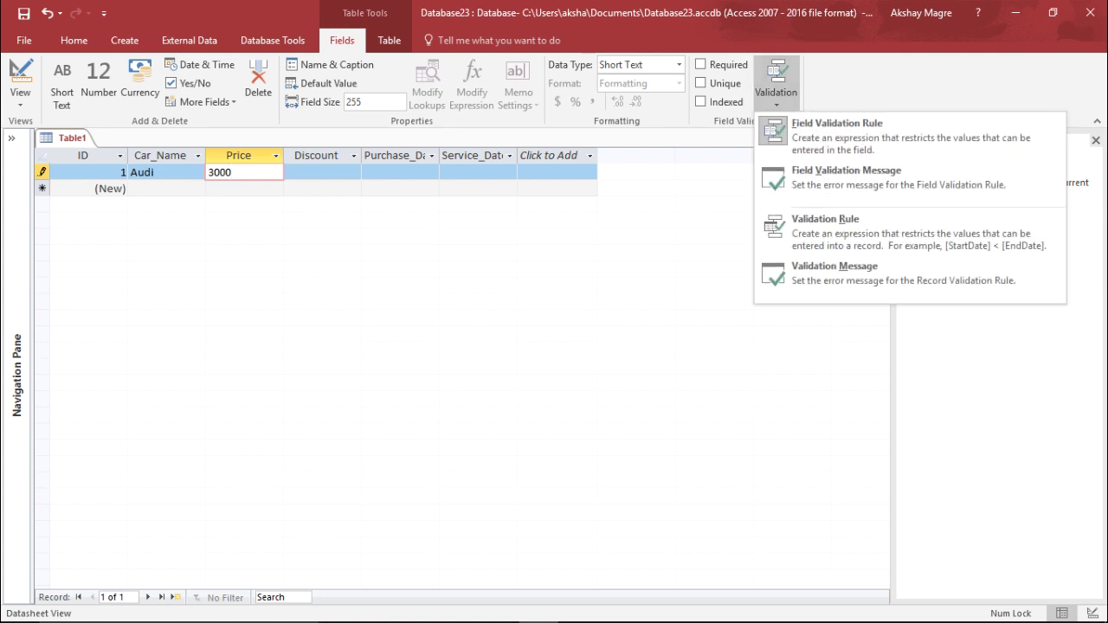
left_click(836, 178)
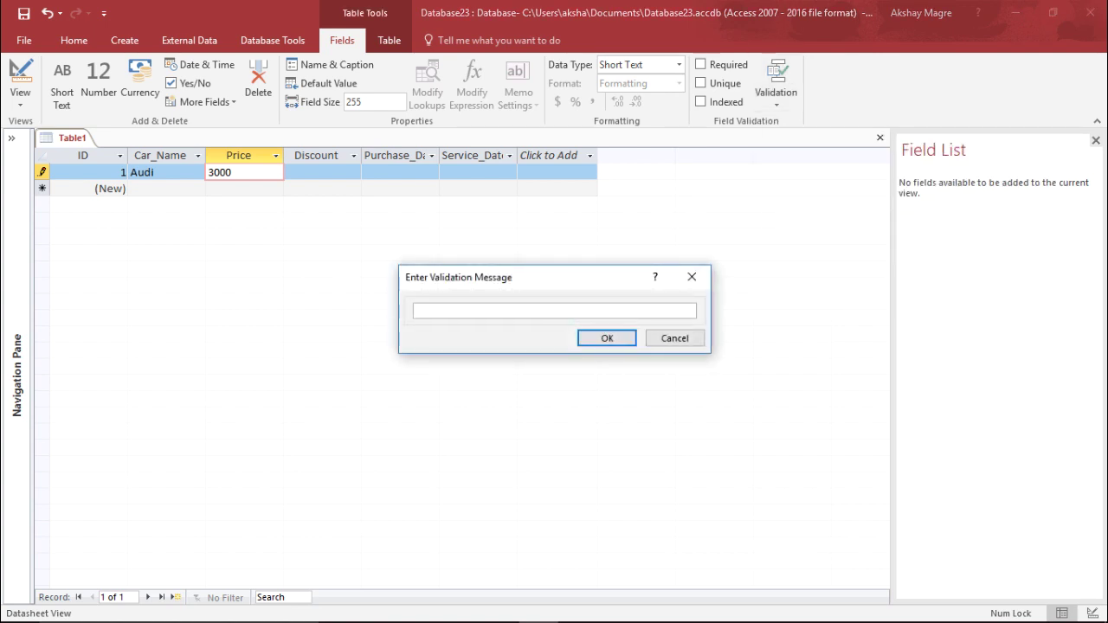
type("It needs more than 5000")
left_click(594, 343)
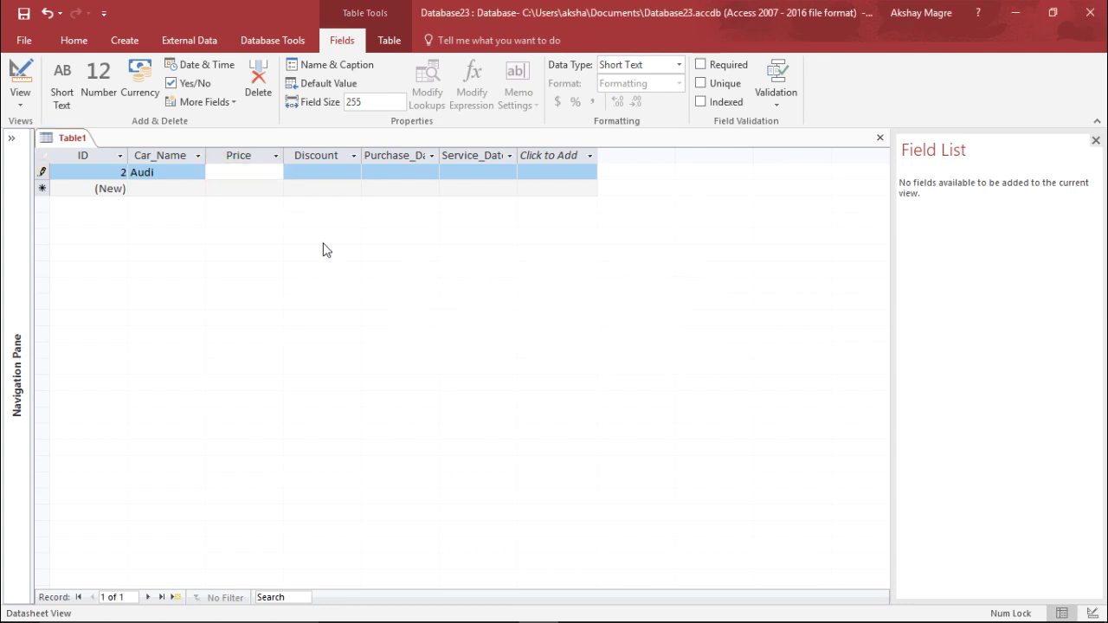
Step: Try to enter 2000 as the Audi record's price to test the validation message
left_click(246, 173)
type("2000")
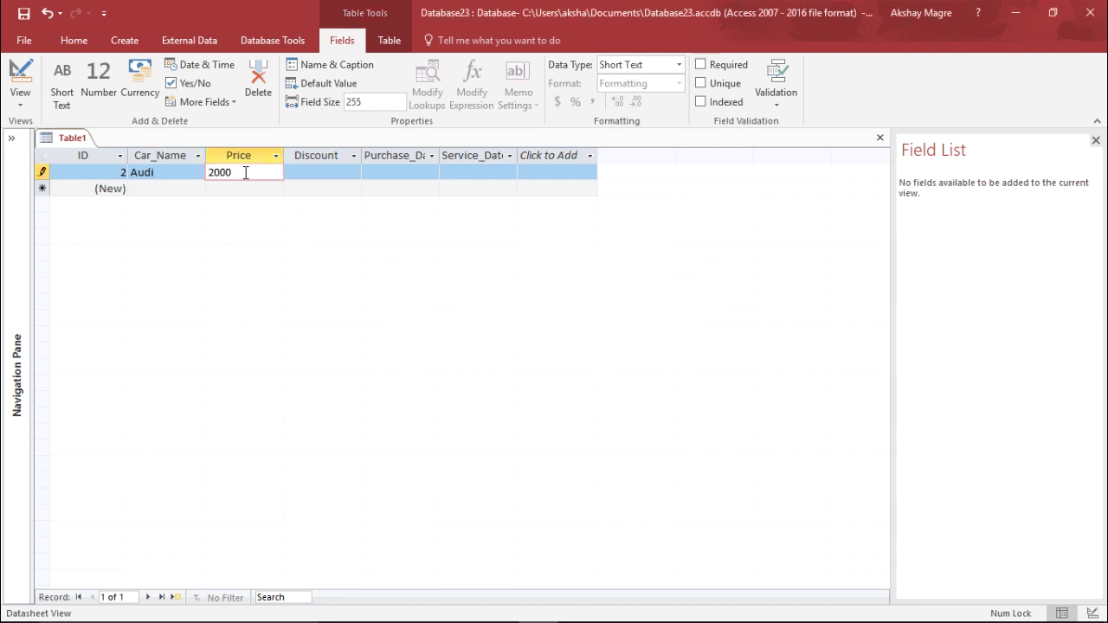
key("Return")
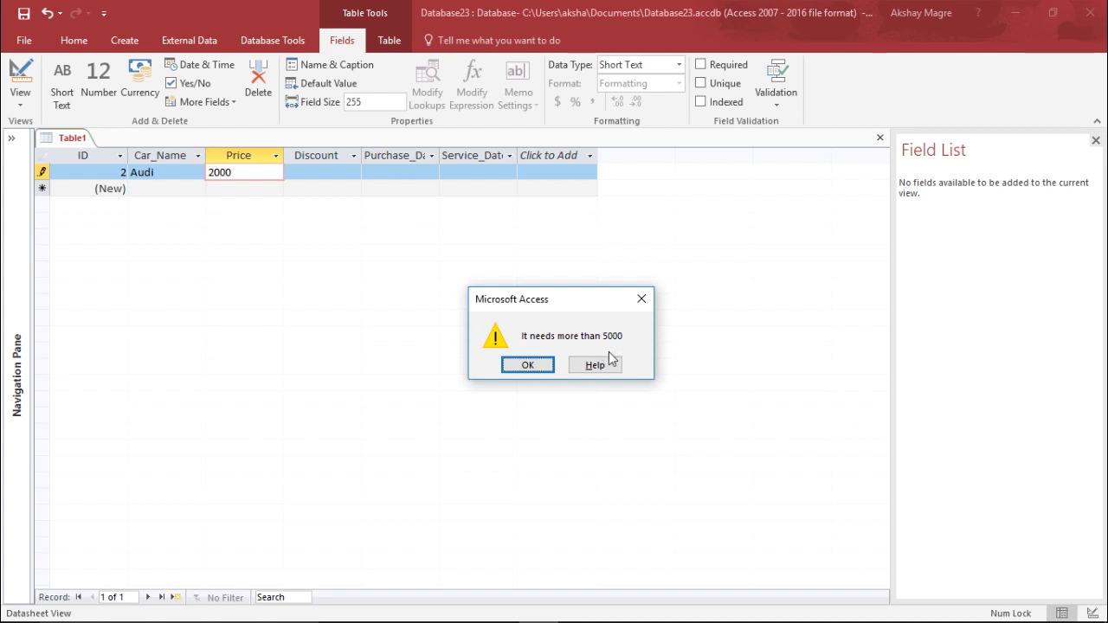
left_click(528, 366)
Step: Try to replace the Audi record's price with the rule's boundary value 5000
key("BackSpace")
key("BackSpace")
key("BackSpace")
key("BackSpace")
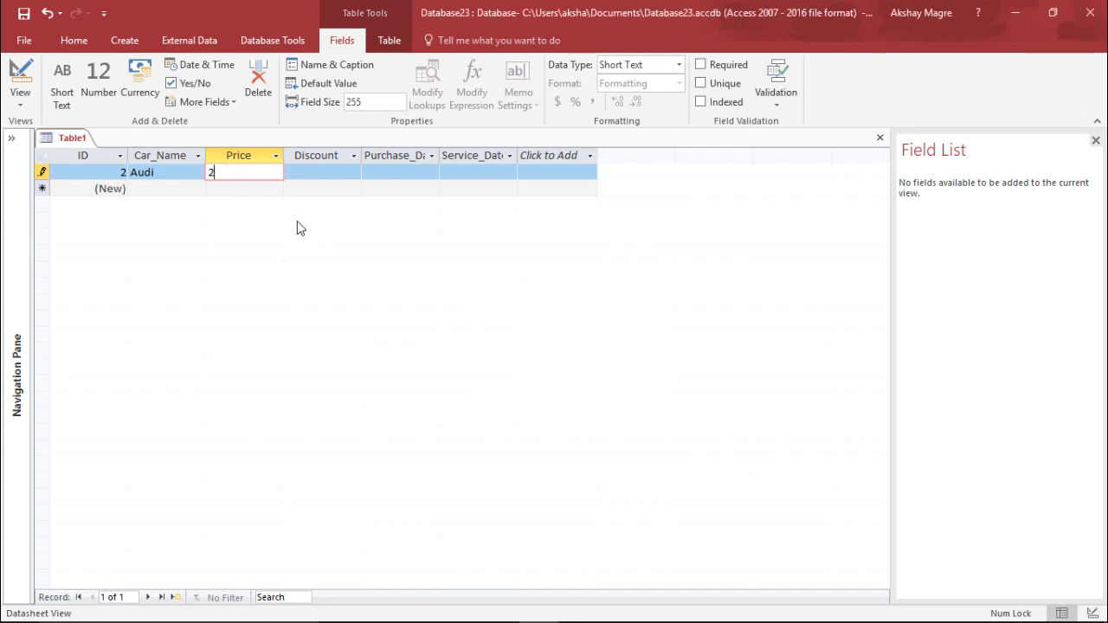
type("5000")
key("Return")
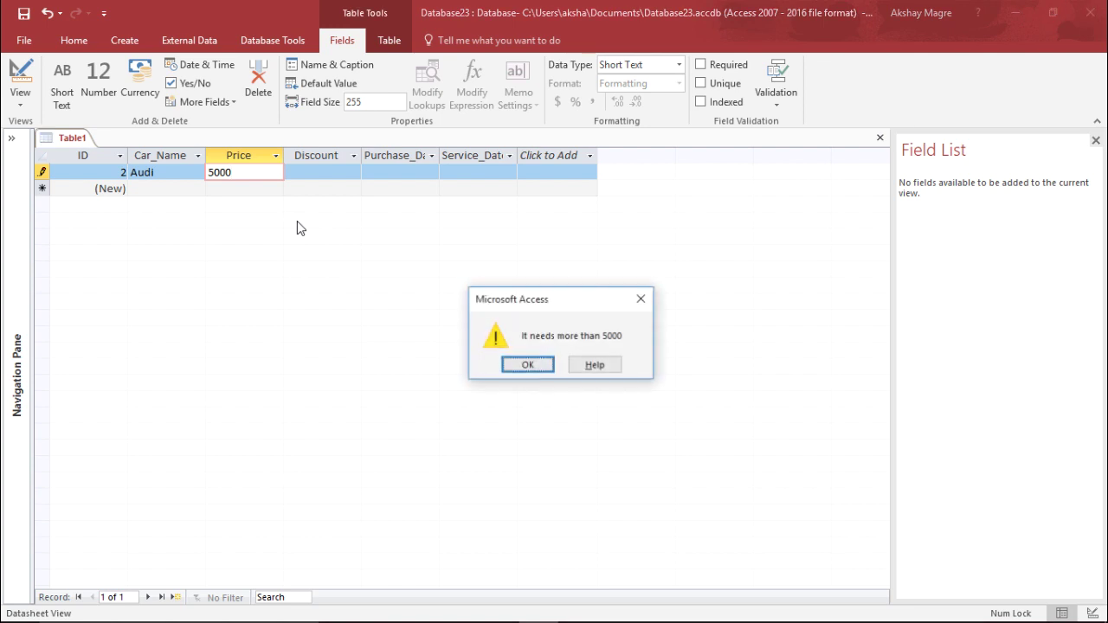
left_click(523, 364)
Step: Set the Audi record's price to 10000
key("BackSpace")
key("BackSpace")
key("BackSpace")
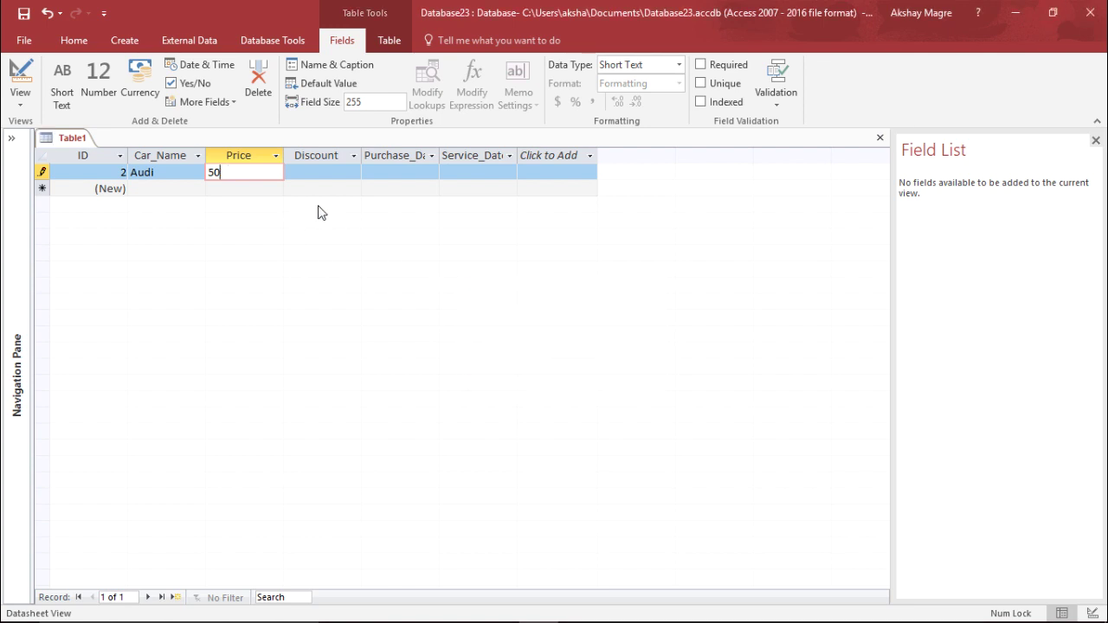
type("10000")
key("Return")
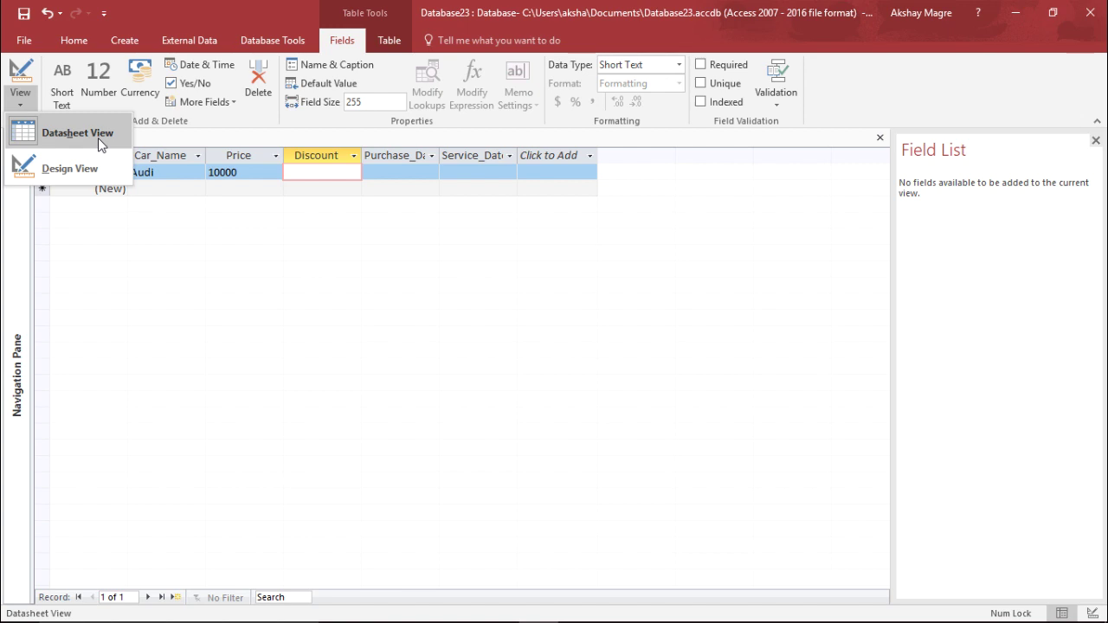
left_click(208, 260)
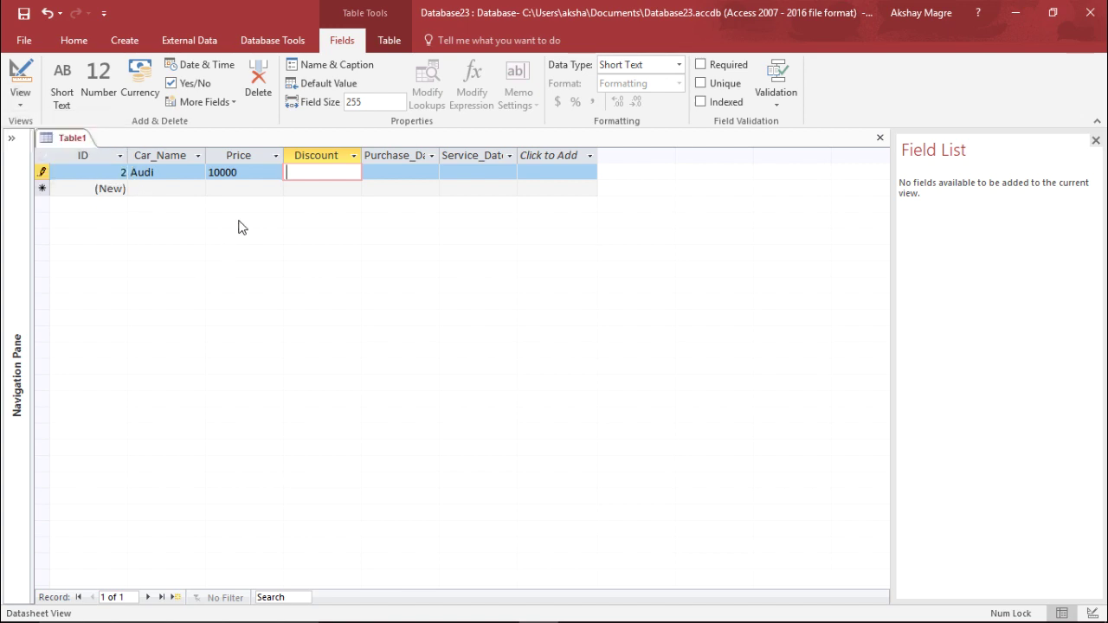
Step: Switch the table to Design View, saving it under the name Car_Database
left_click(20, 109)
left_click(62, 168)
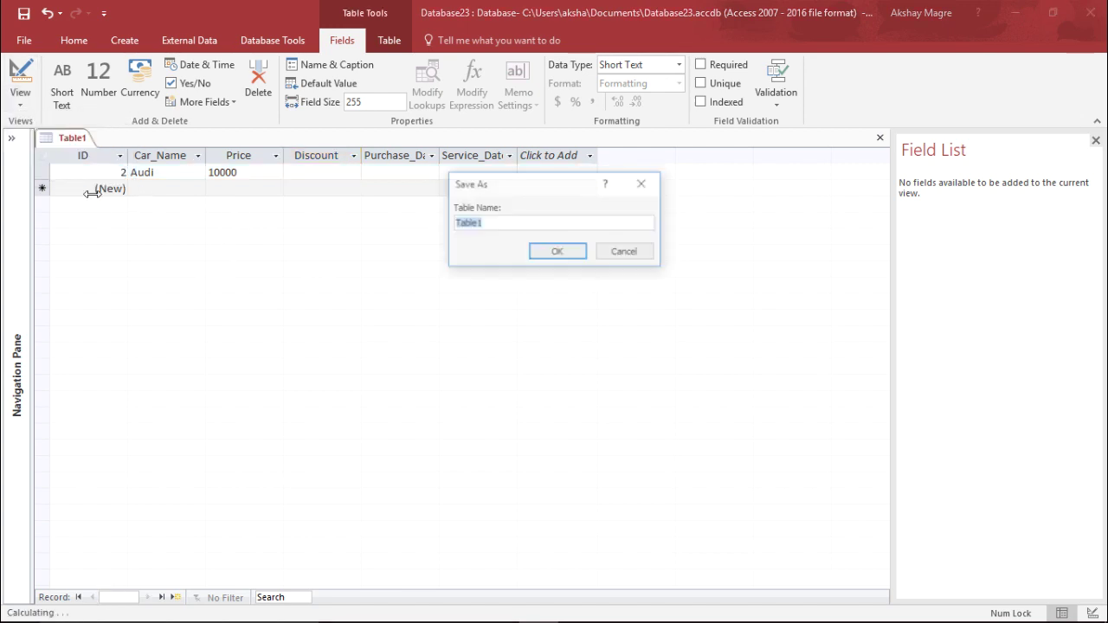
type("Car_")
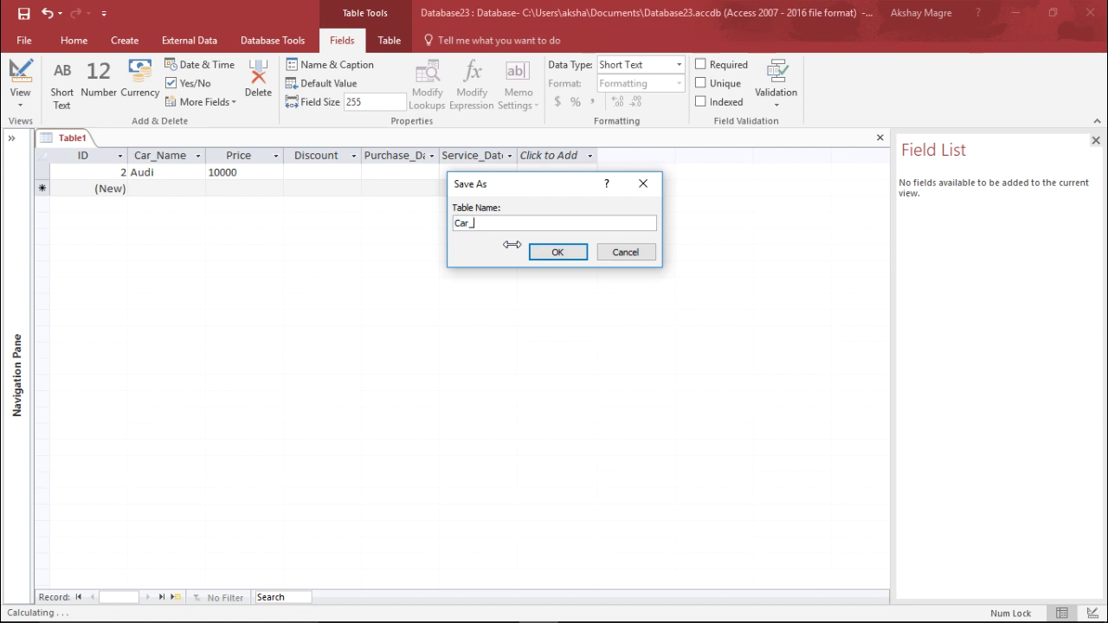
type("Database")
left_click(558, 252)
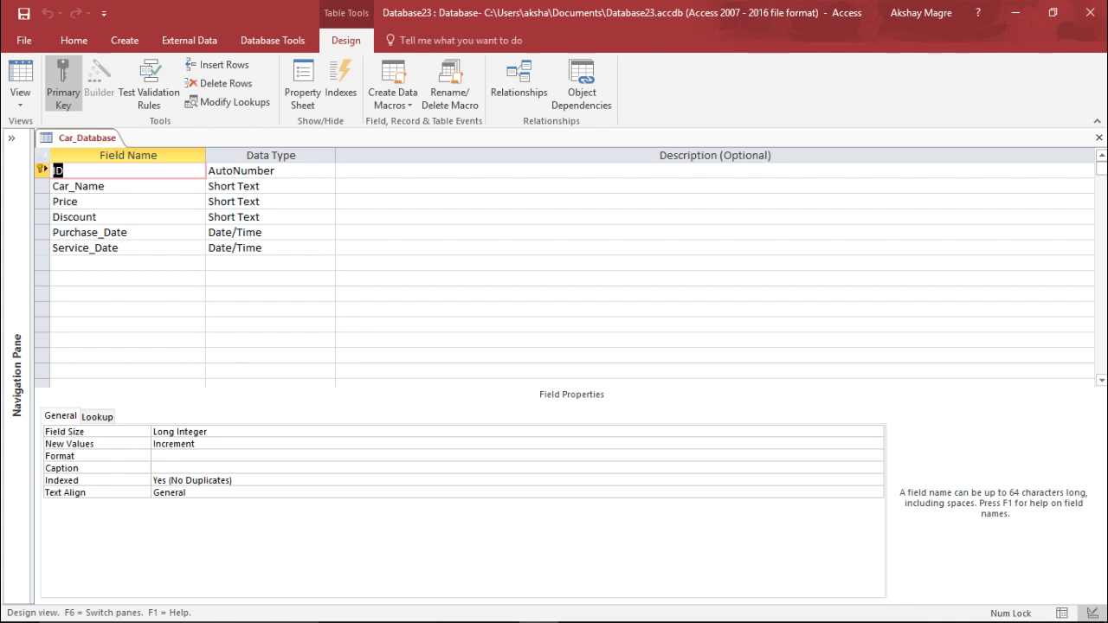
Step: Change the Discount field's data type to Number
left_click(87, 201)
left_click(87, 216)
left_click(89, 186)
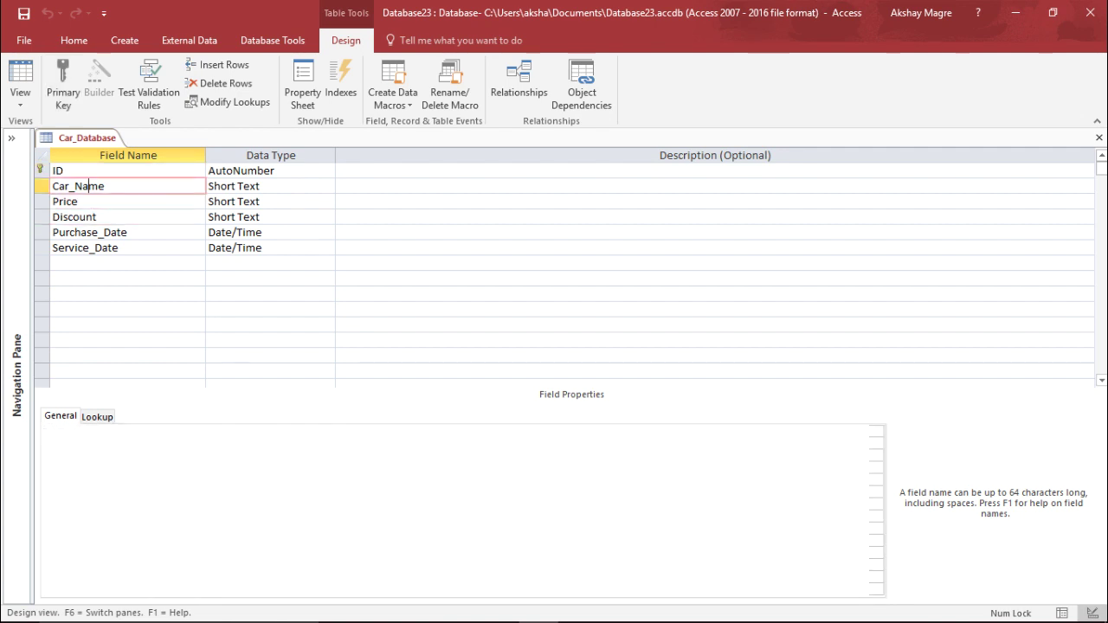
left_click(97, 216)
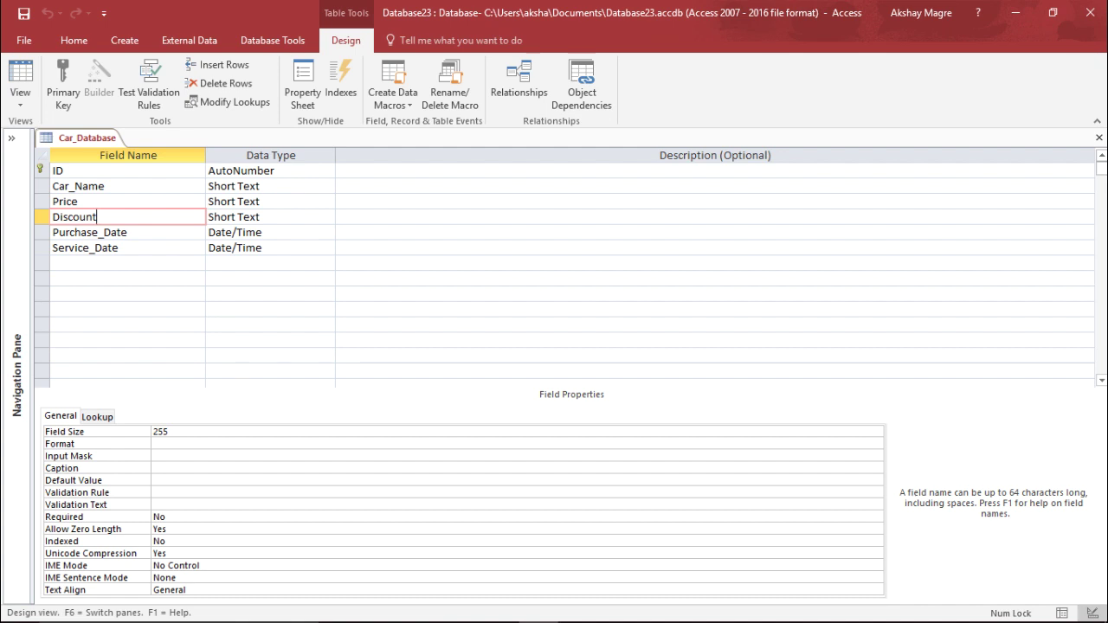
left_click(259, 216)
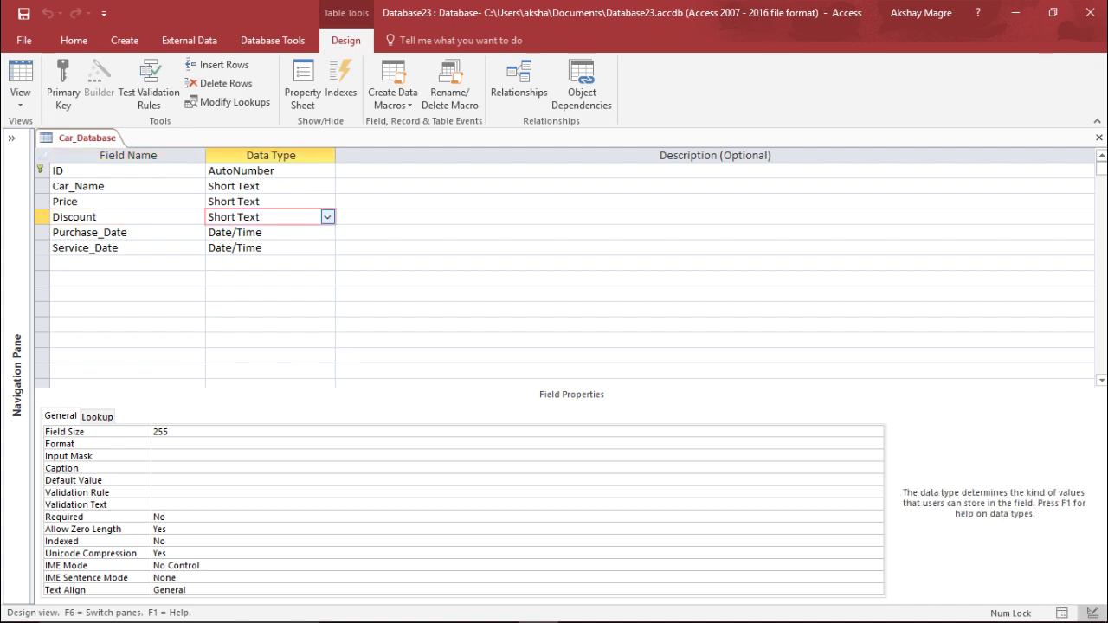
key("alt+Down")
key("Down")
key("Down")
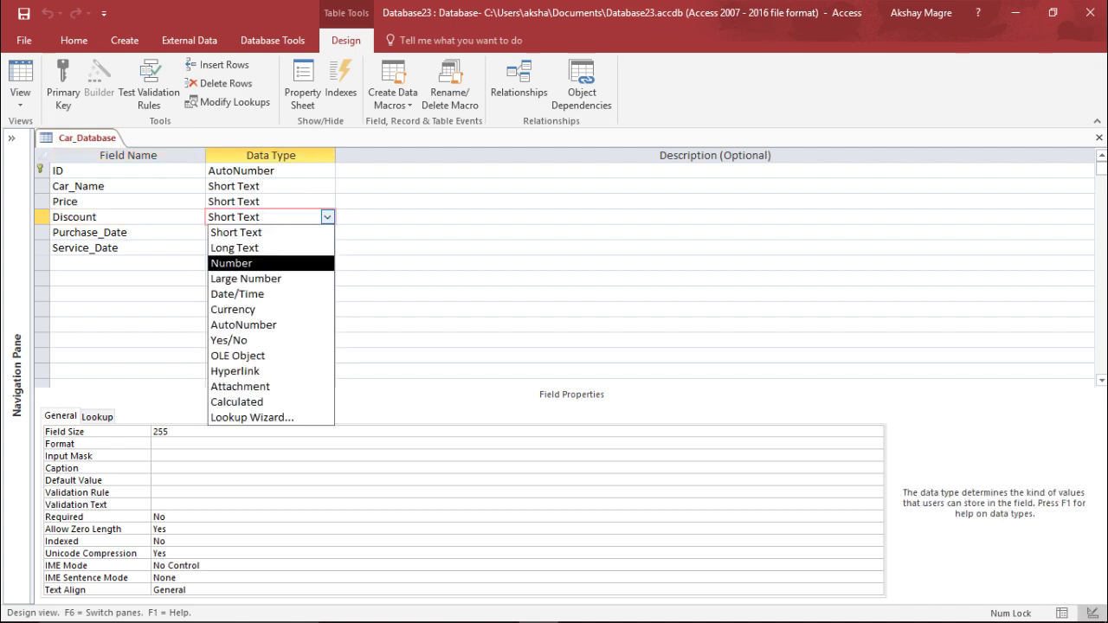
key("Return")
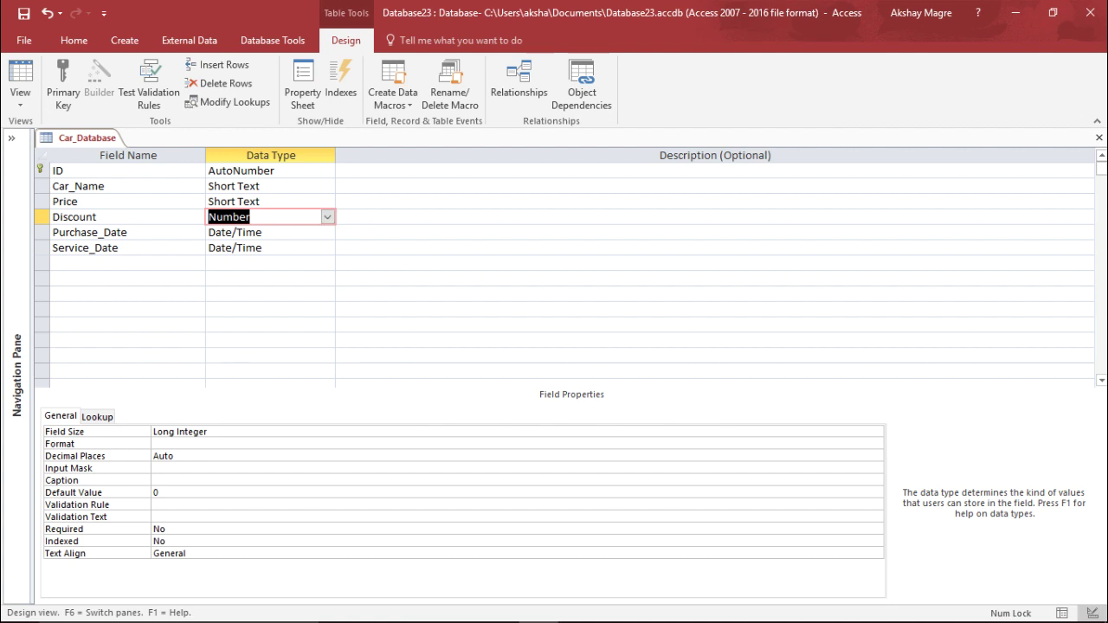
Step: Give the Discount field the validation rule <2000 and the validation text "Cannot Afford"
left_click(128, 232)
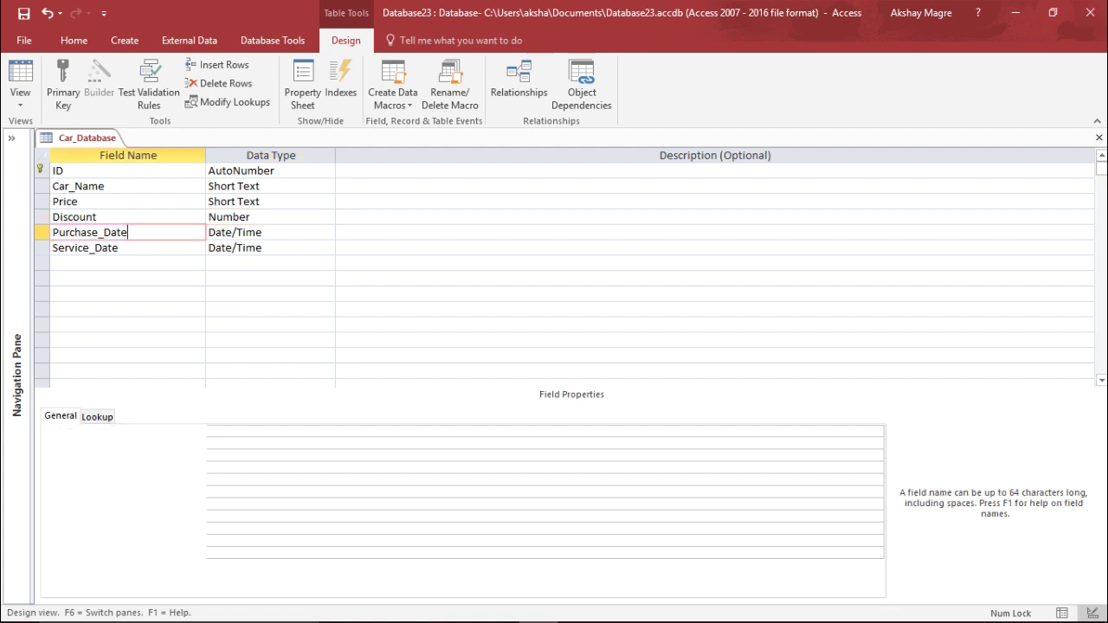
left_click(233, 217)
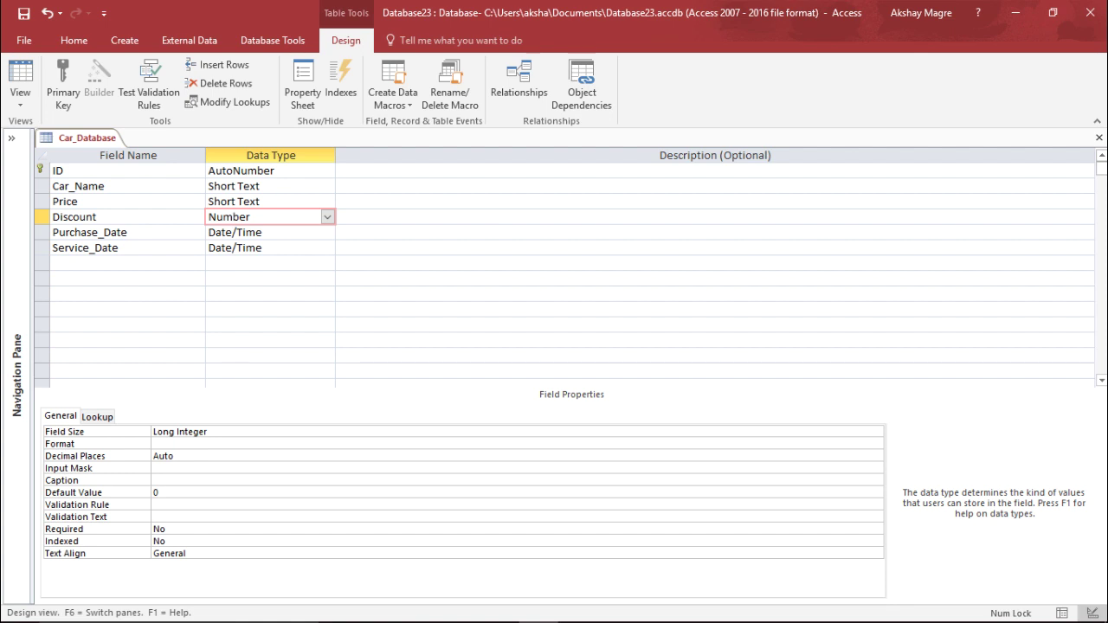
left_click(154, 505)
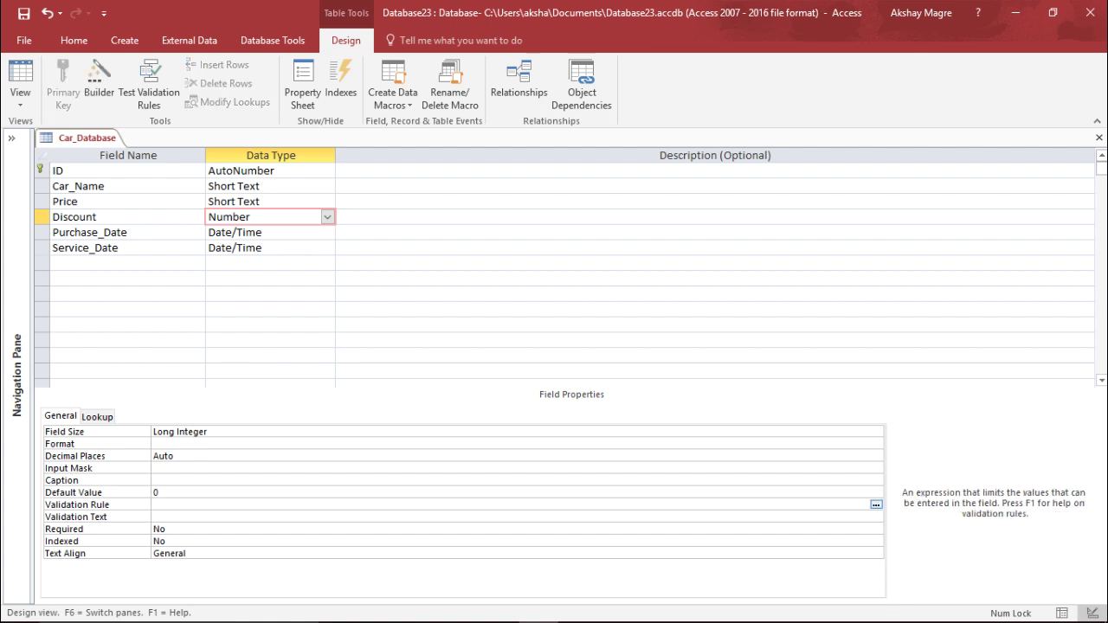
type("<2000")
left_click(155, 517)
type("Ca")
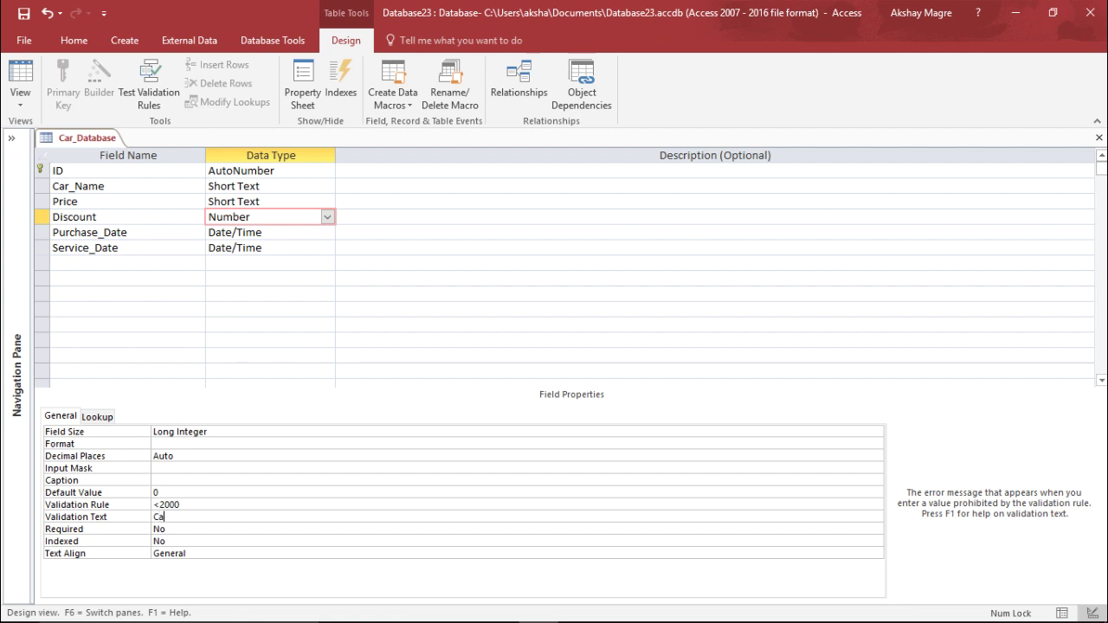
type("nnot Afford")
left_click(180, 505)
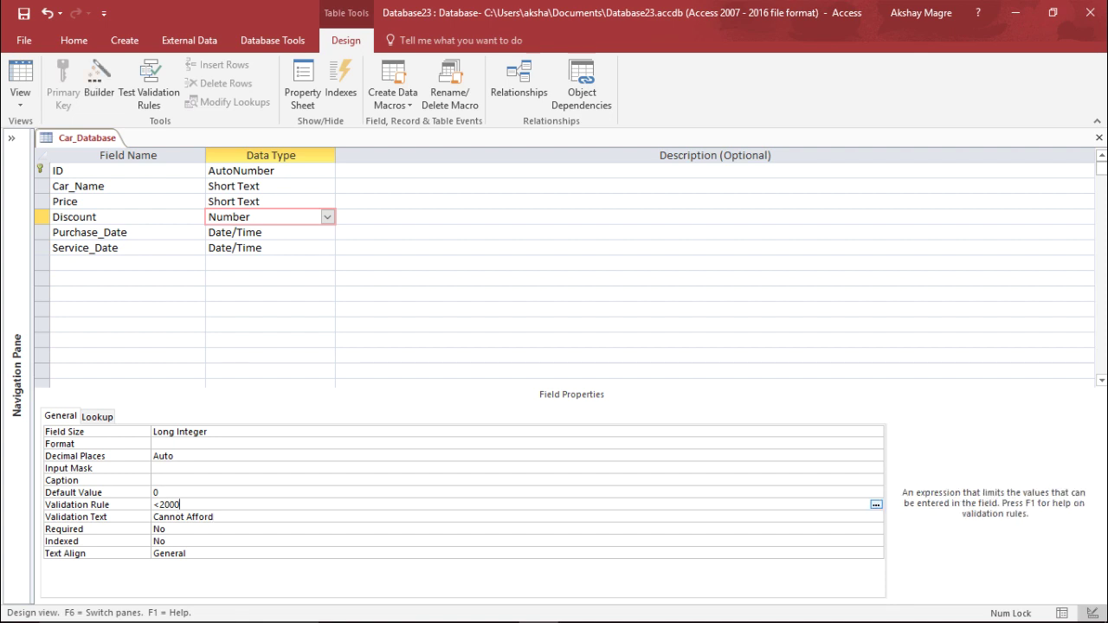
Step: Save the table design, testing existing data against the new rules, and return to Datasheet View
right_click(78, 138)
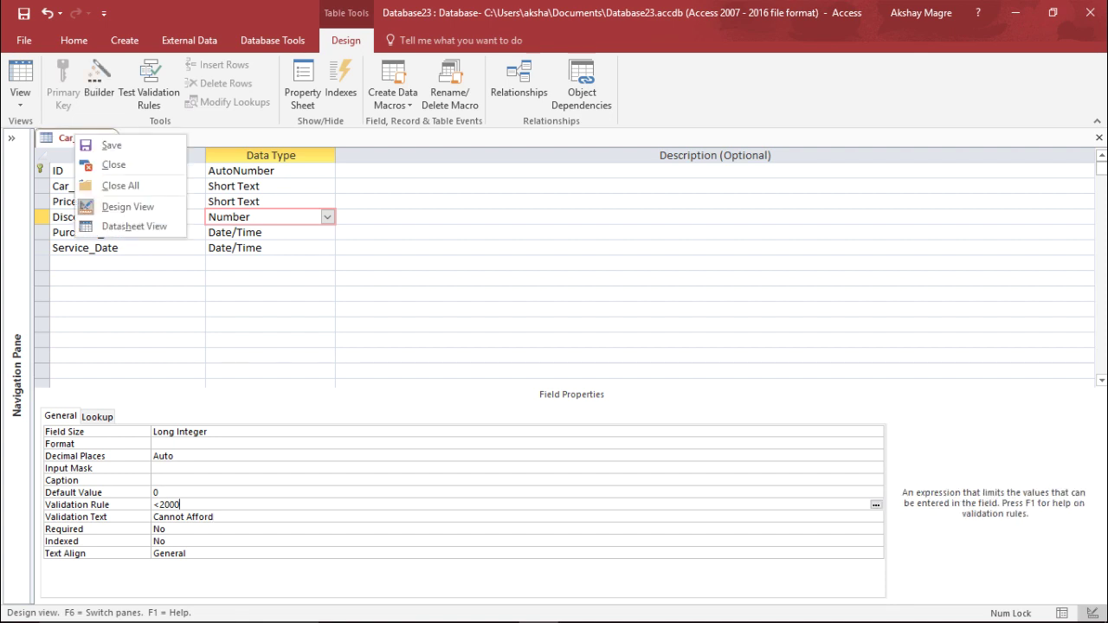
left_click(97, 145)
left_click(529, 373)
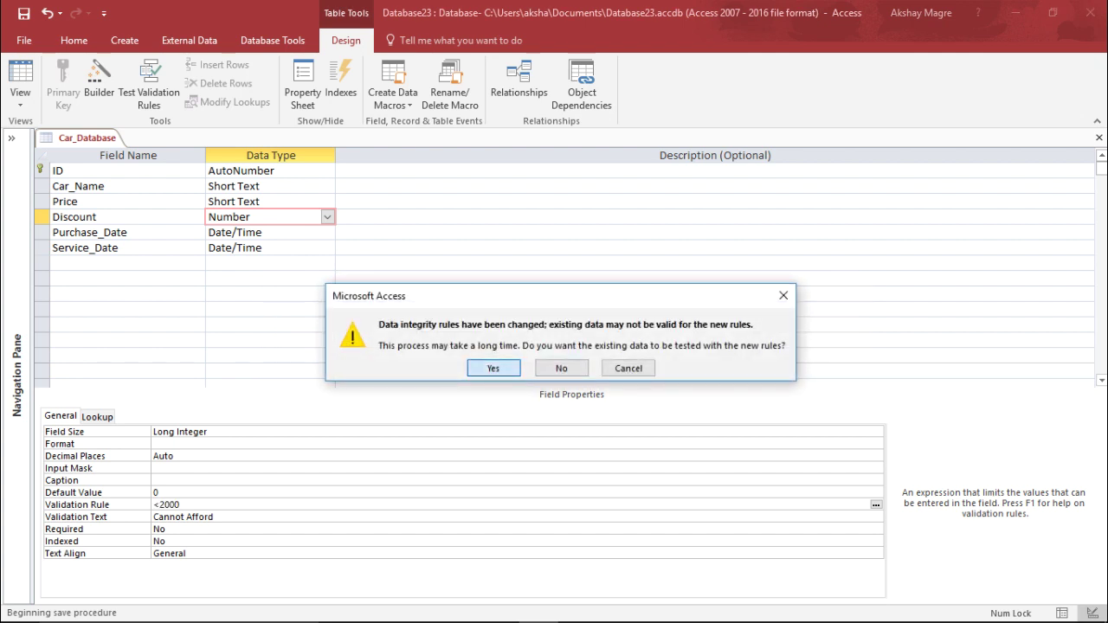
left_click_drag(555, 296, 639, 217)
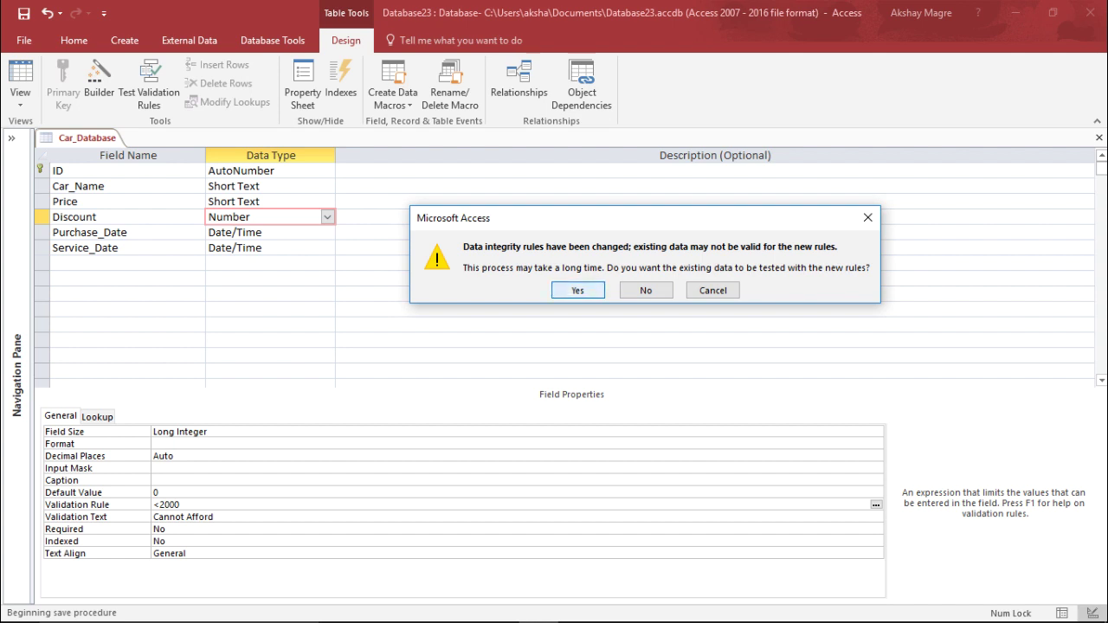
key("Return")
key("Return")
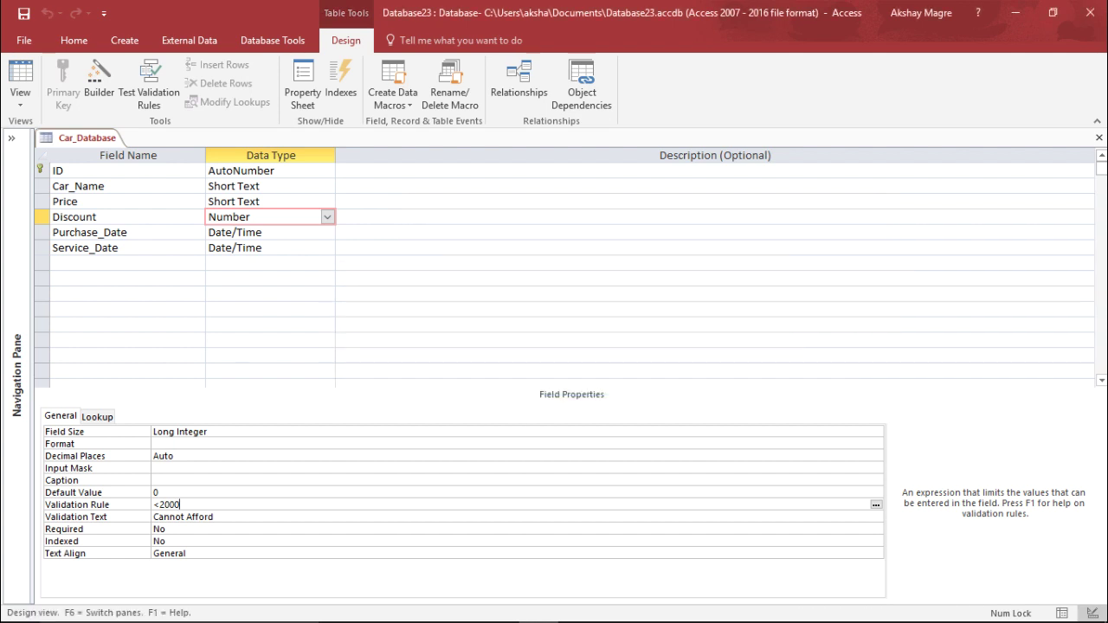
left_click(20, 104)
left_click(60, 136)
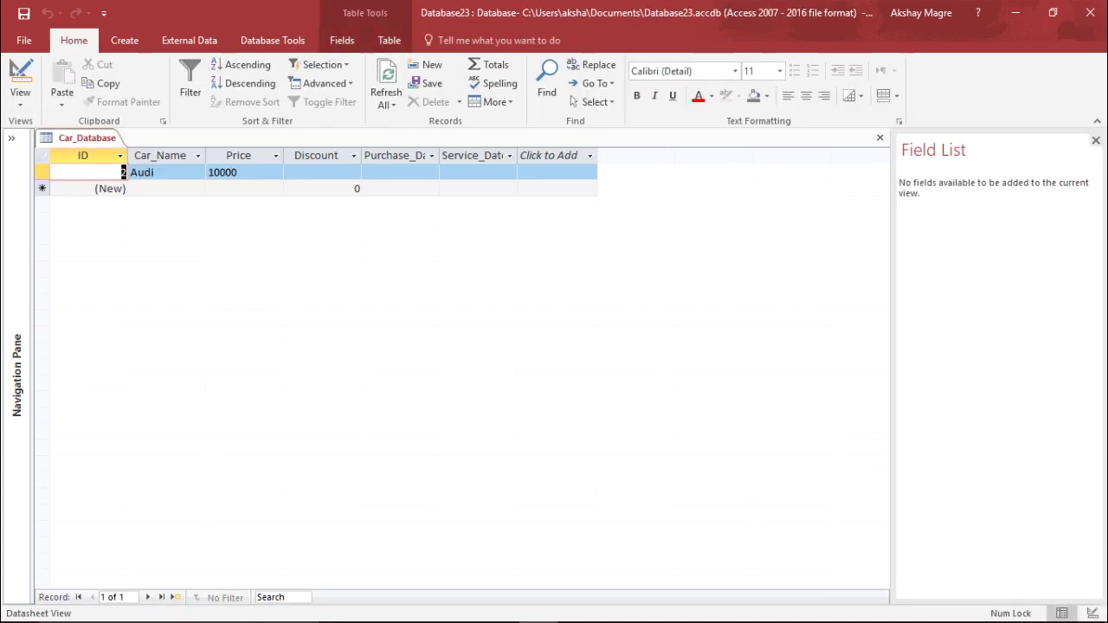
Step: Try to enter 2500 as the Audi record's discount to test the validation rule
left_click(321, 172)
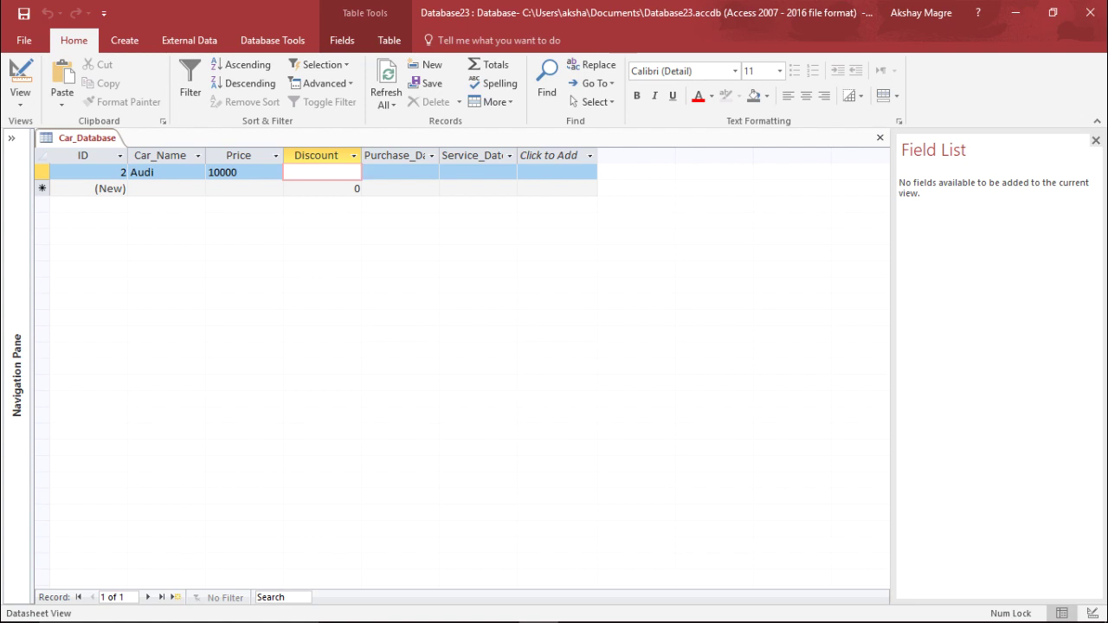
type("2500")
key("Return")
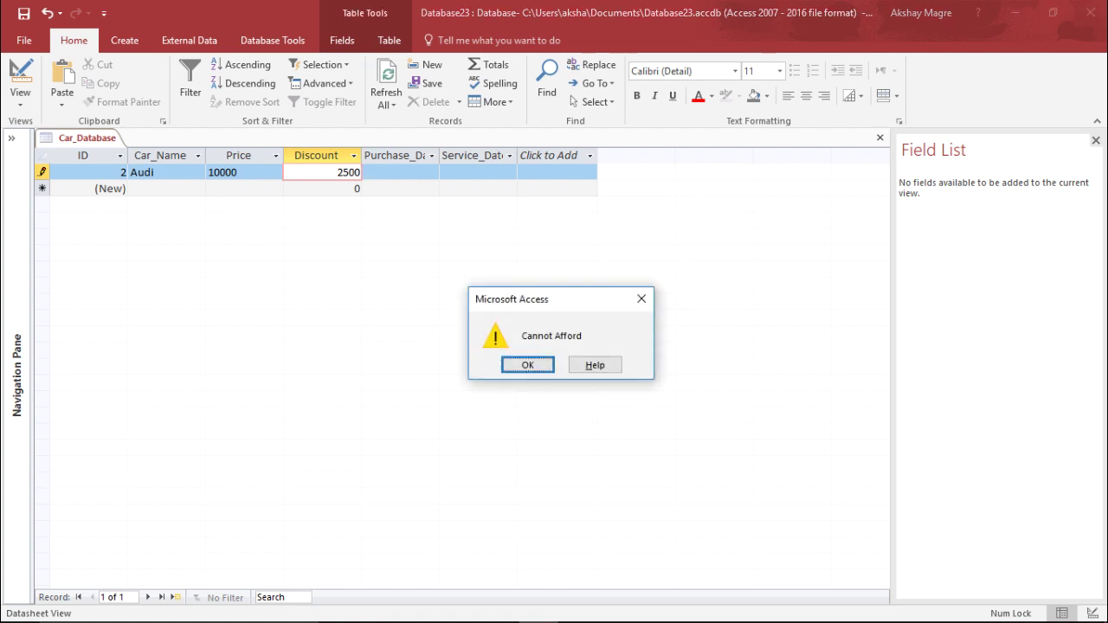
key("Return")
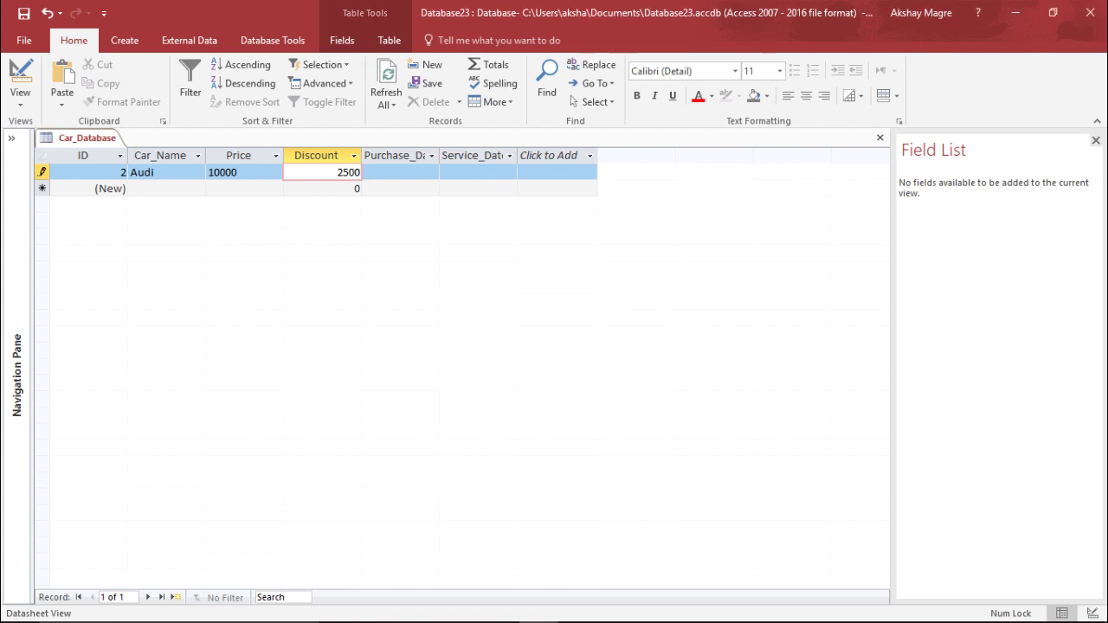
Step: Set the Audi record's discount to 1500
key("BackSpace")
key("BackSpace")
key("BackSpace")
key("BackSpace")
type("1500")
key("Tab")
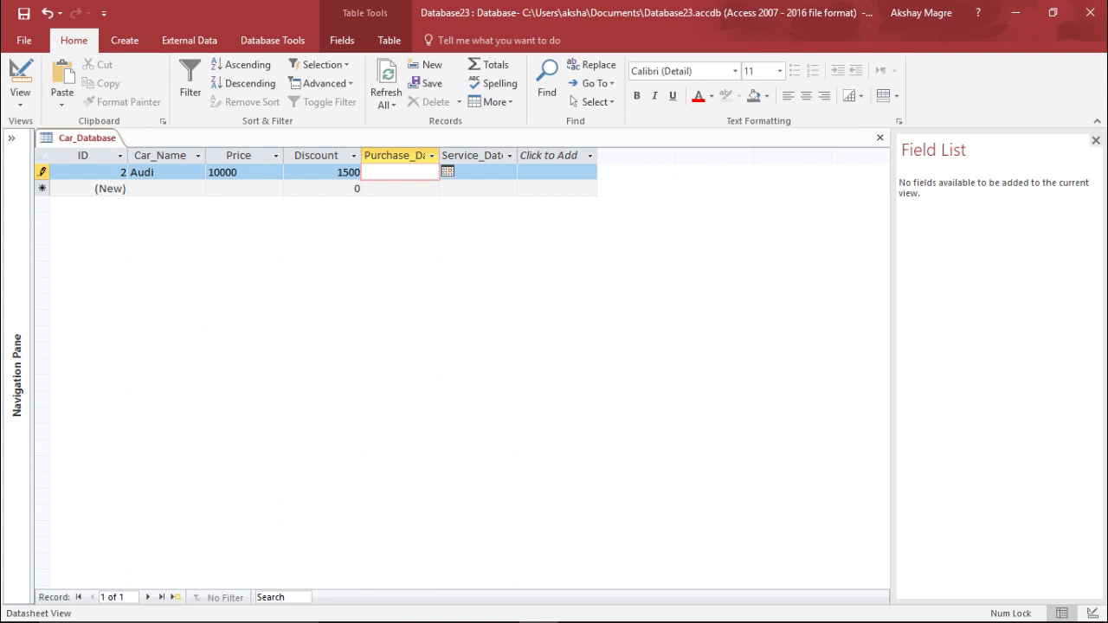
Step: Review the Price field's existing validation rule and the field-level and record-level validation options
left_click(342, 39)
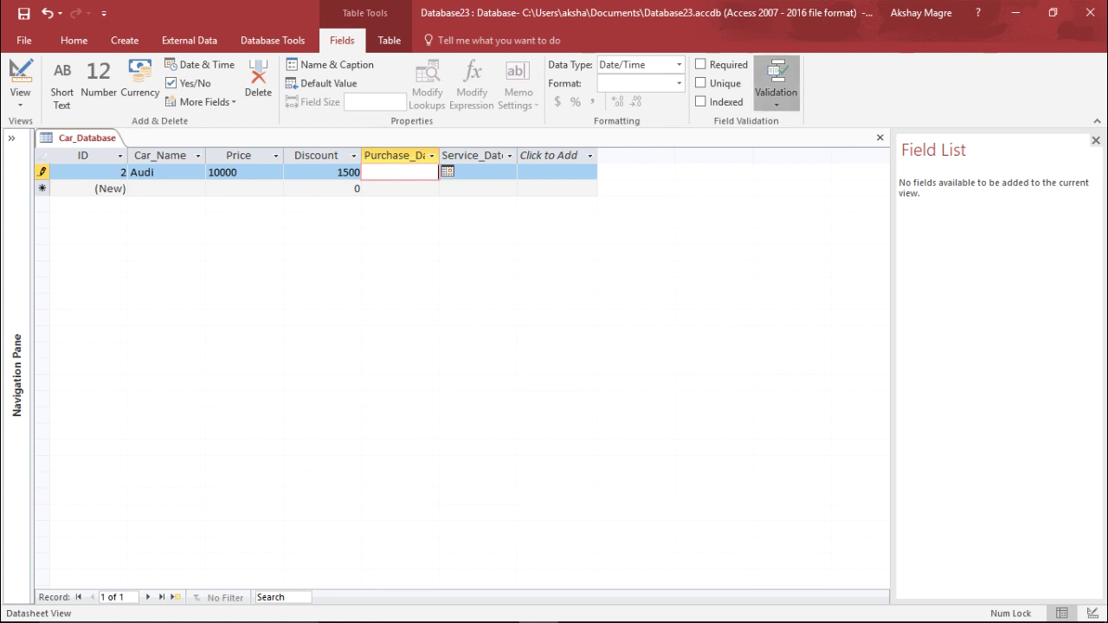
left_click(776, 87)
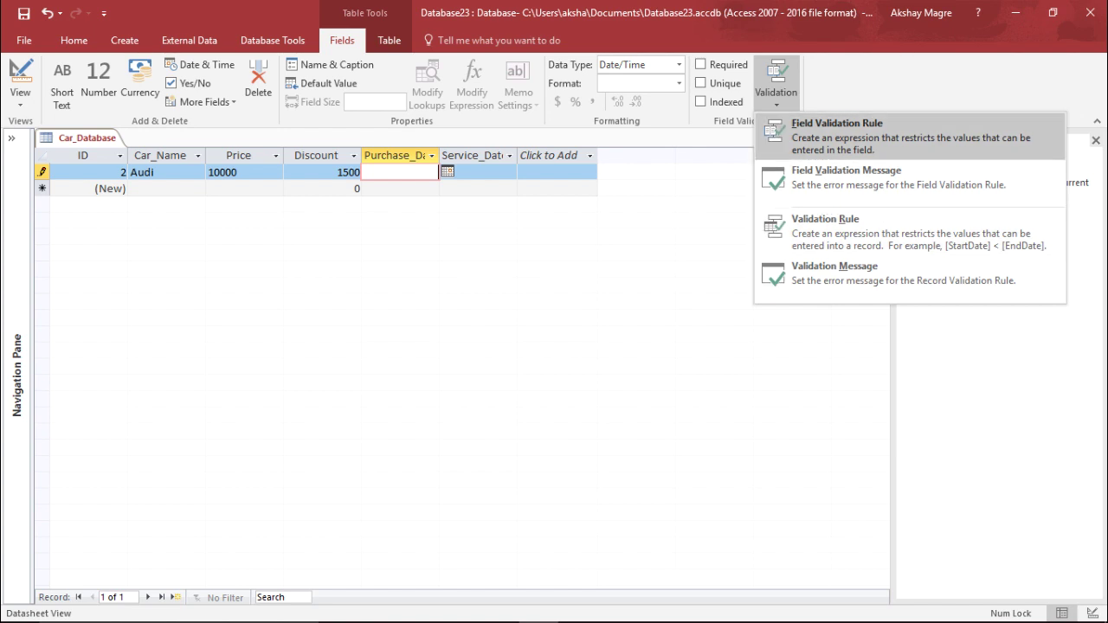
key("Escape")
left_click(477, 171)
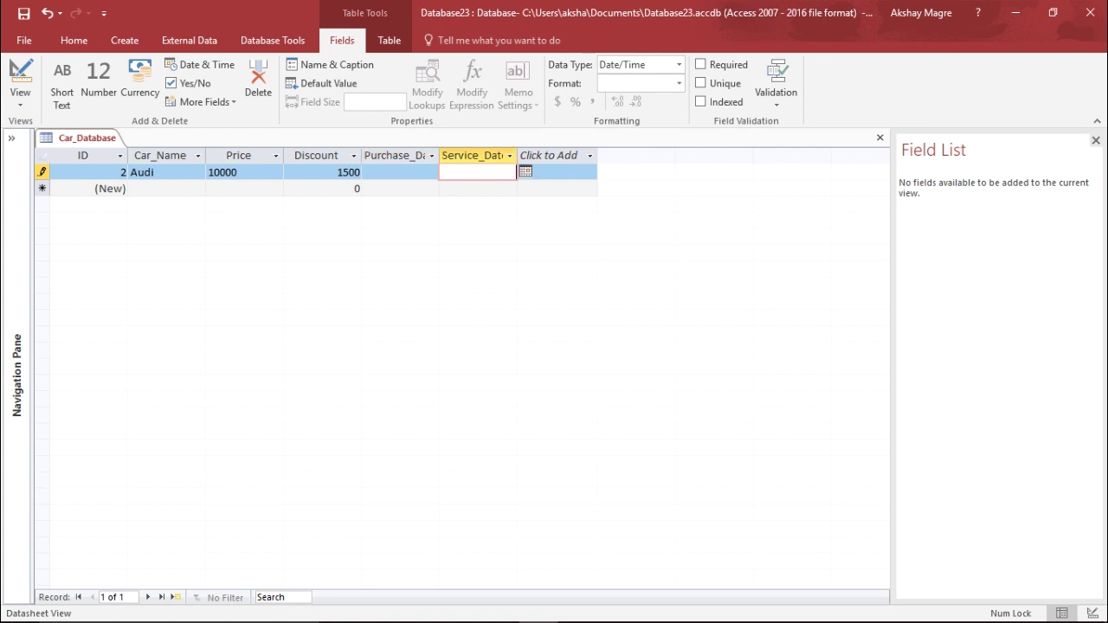
left_click(735, 105)
left_click(222, 172)
left_click(776, 87)
left_click(814, 116)
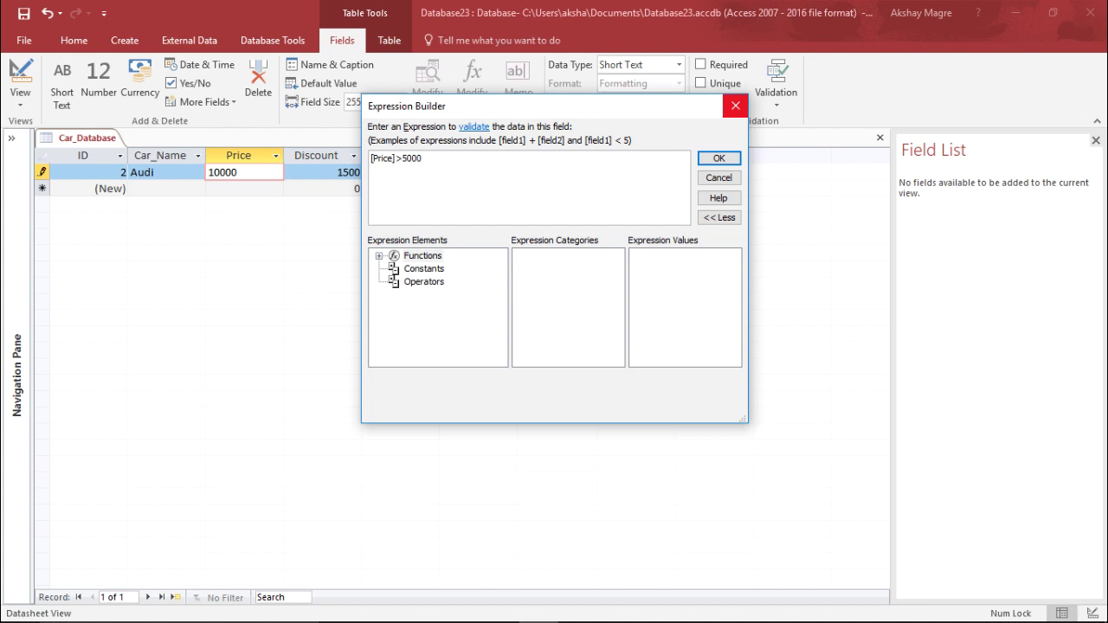
left_click(735, 105)
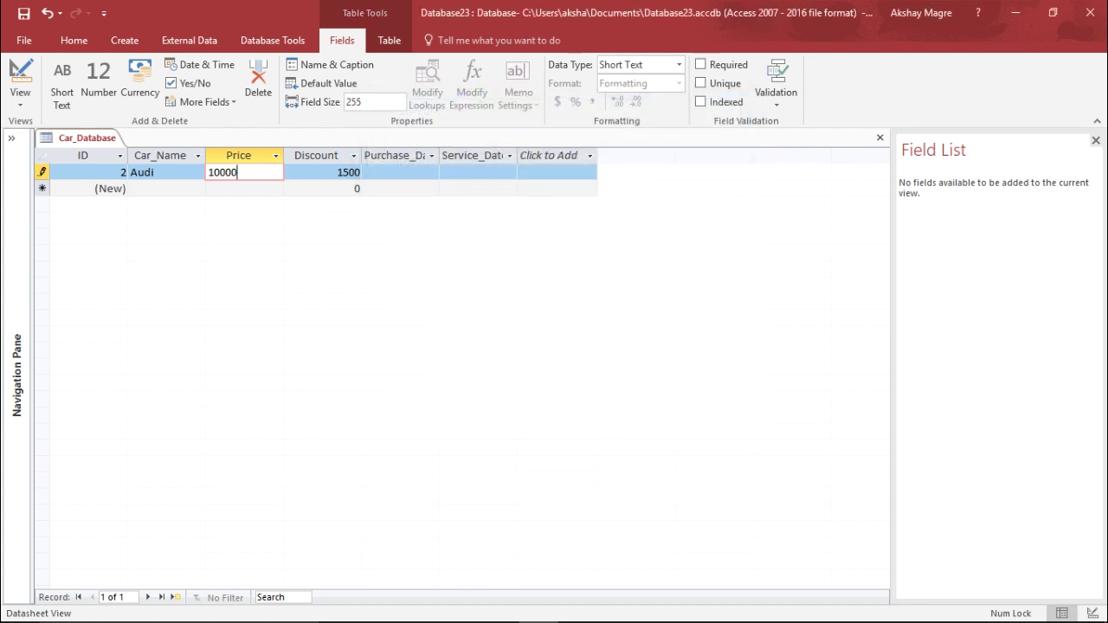
left_click(776, 87)
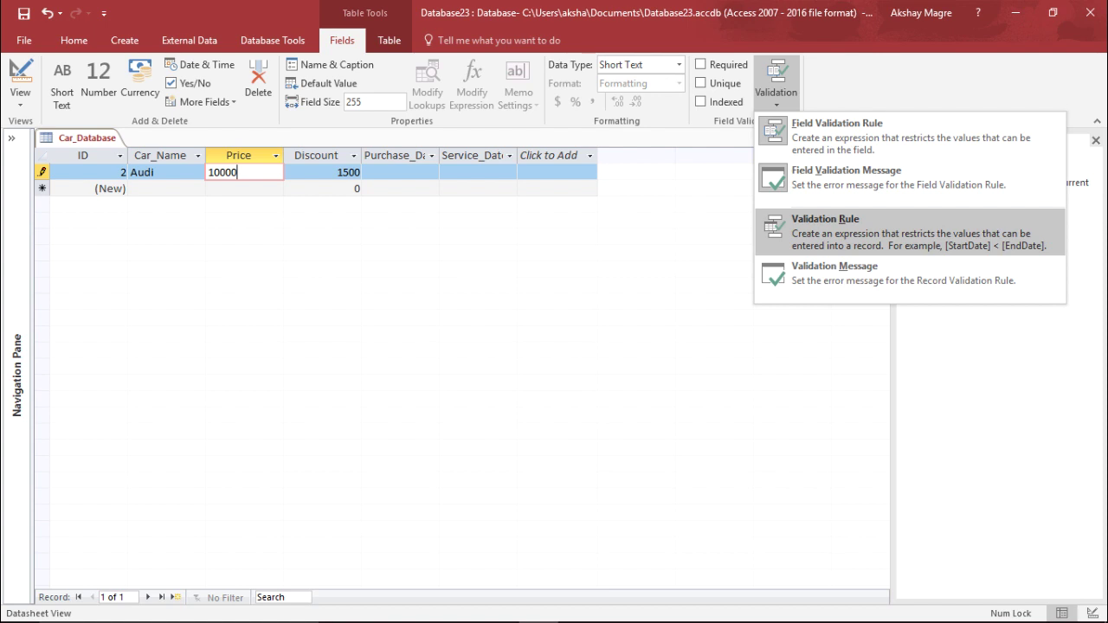
key("Escape")
left_click(476, 172)
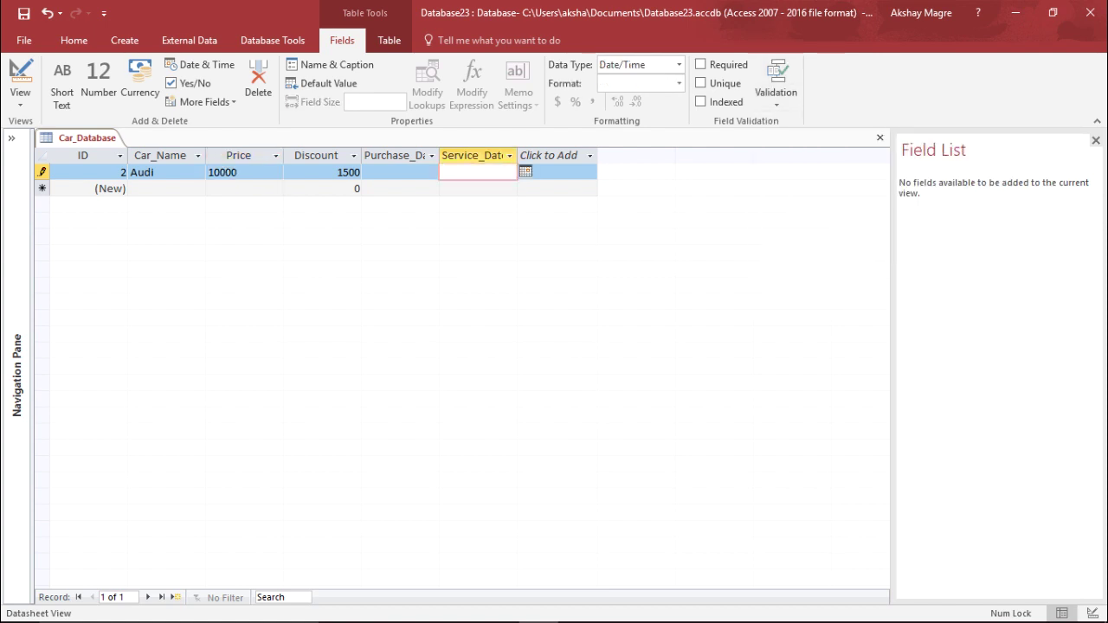
left_click(557, 172)
left_click(477, 172)
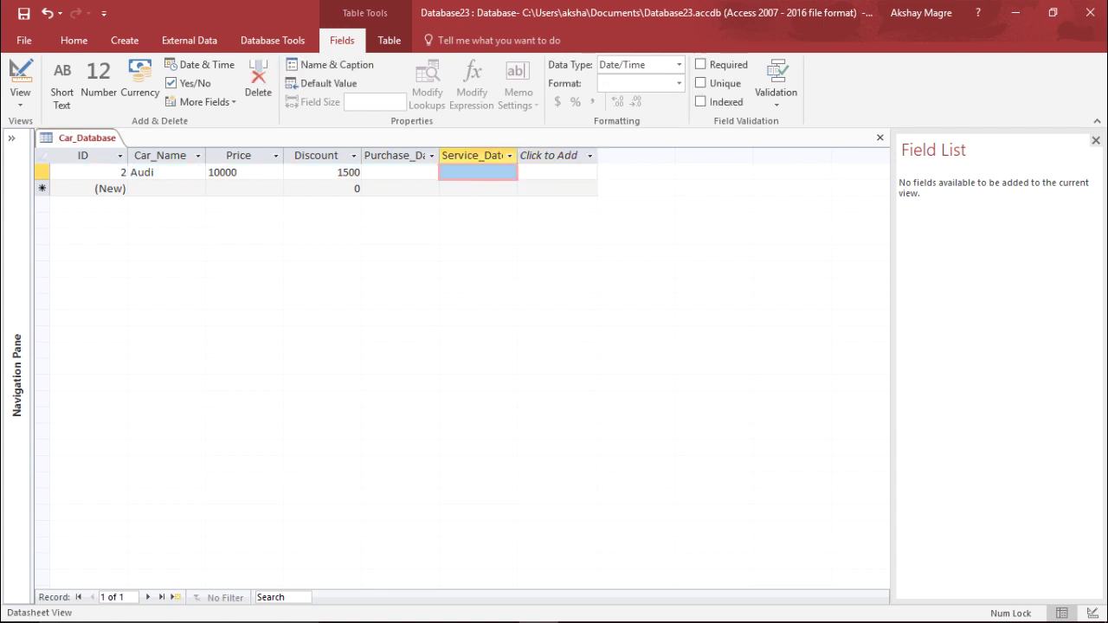
left_click(477, 171)
left_click(399, 172)
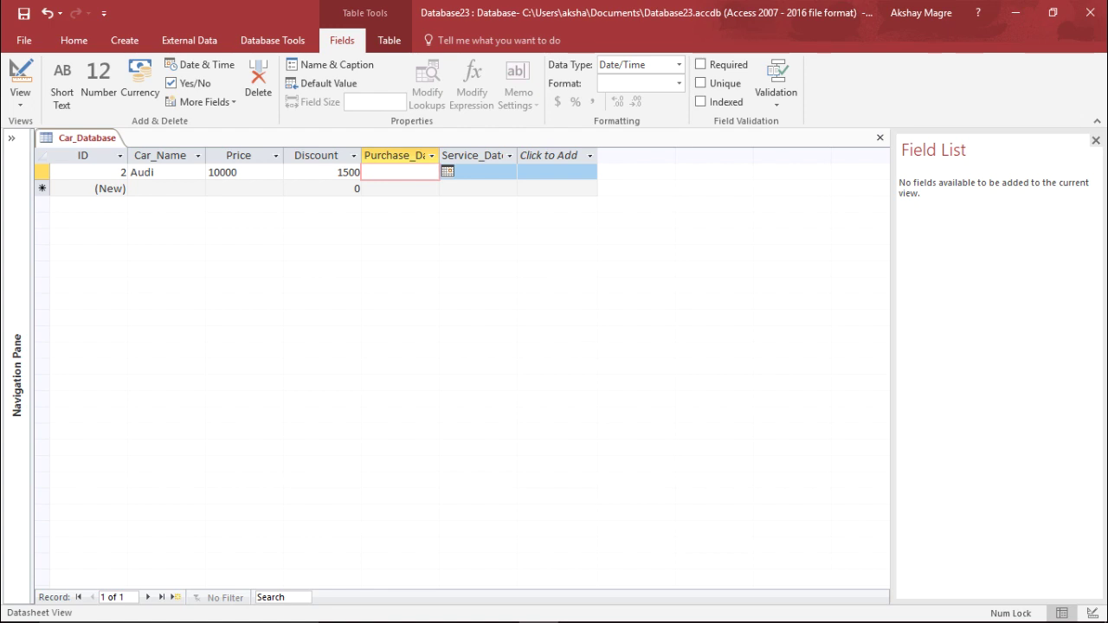
left_click(477, 171)
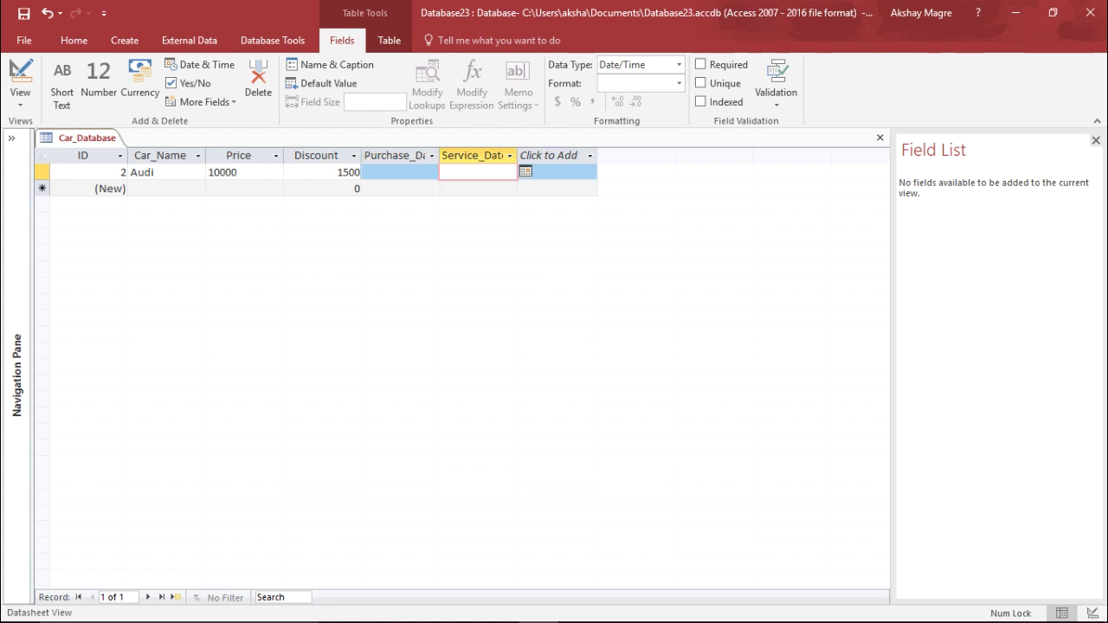
left_click(400, 172)
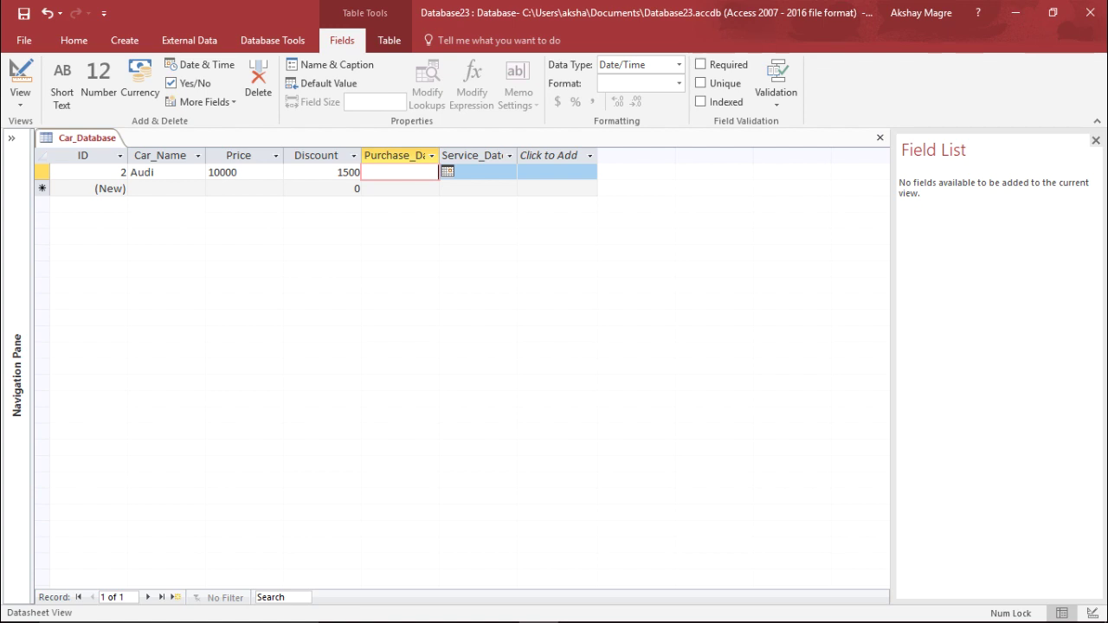
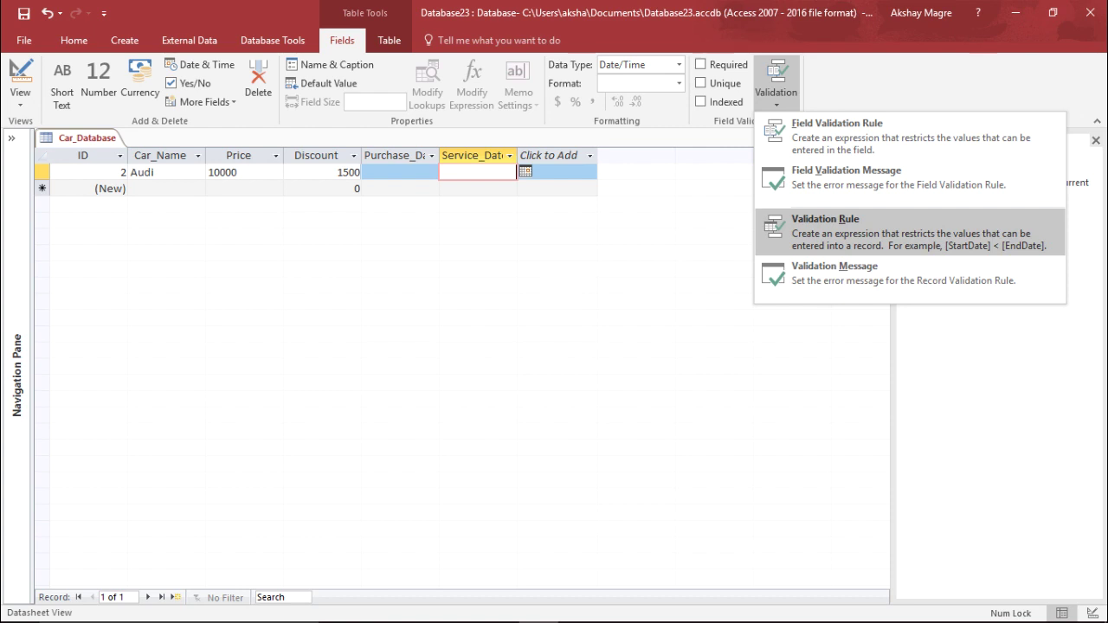
Step: Create the record validation rule [Service_Date] > [Purchase_Date] and keep it despite the existing data
left_click(825, 226)
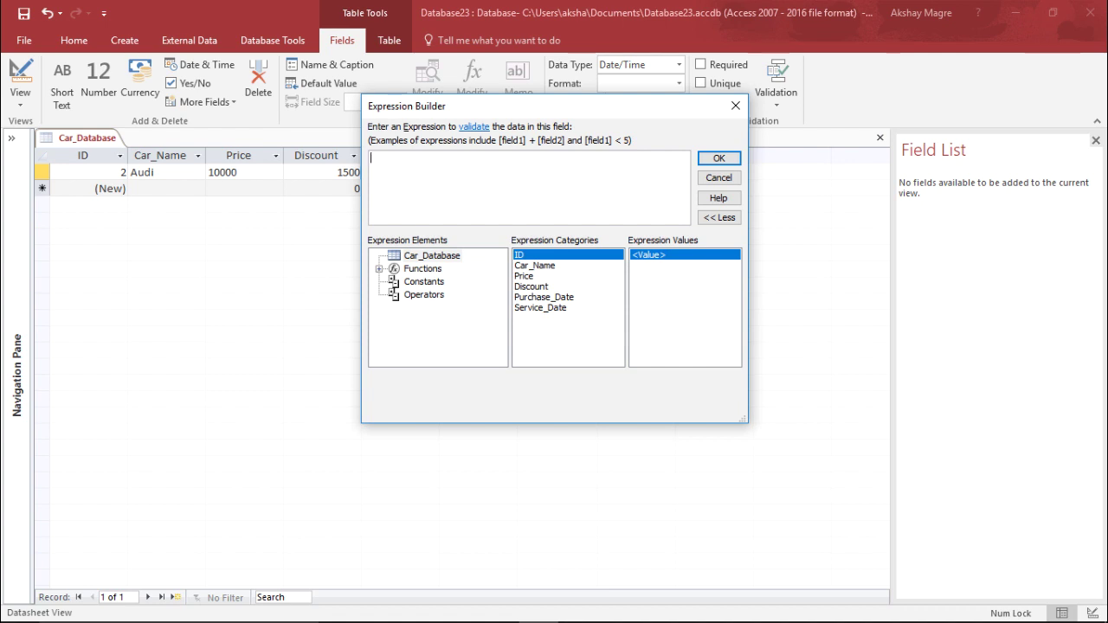
double_click(541, 308)
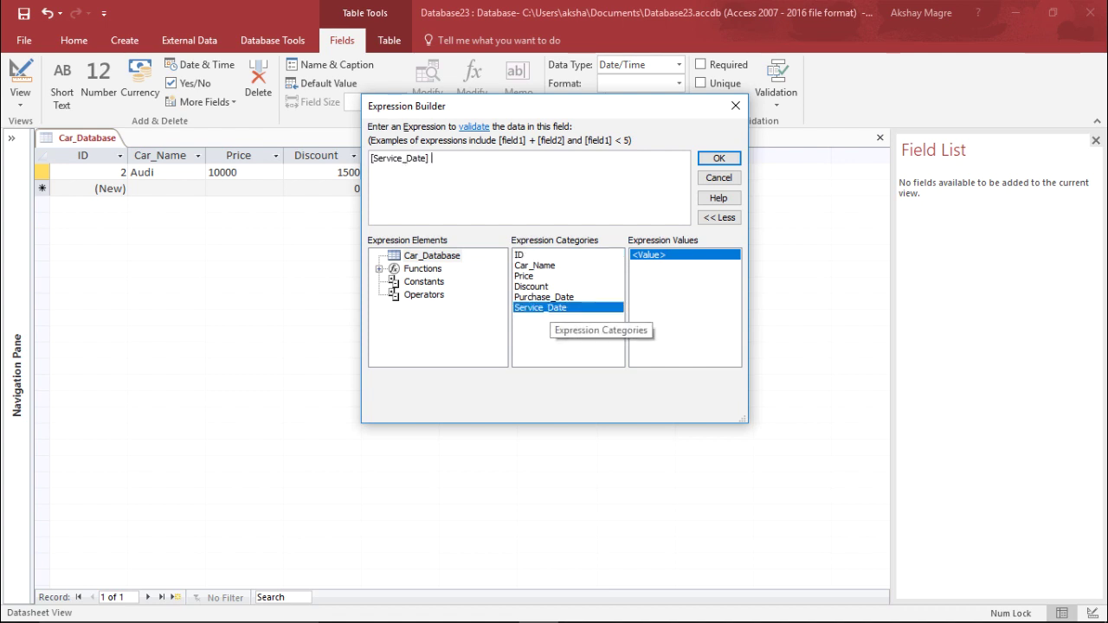
type(">")
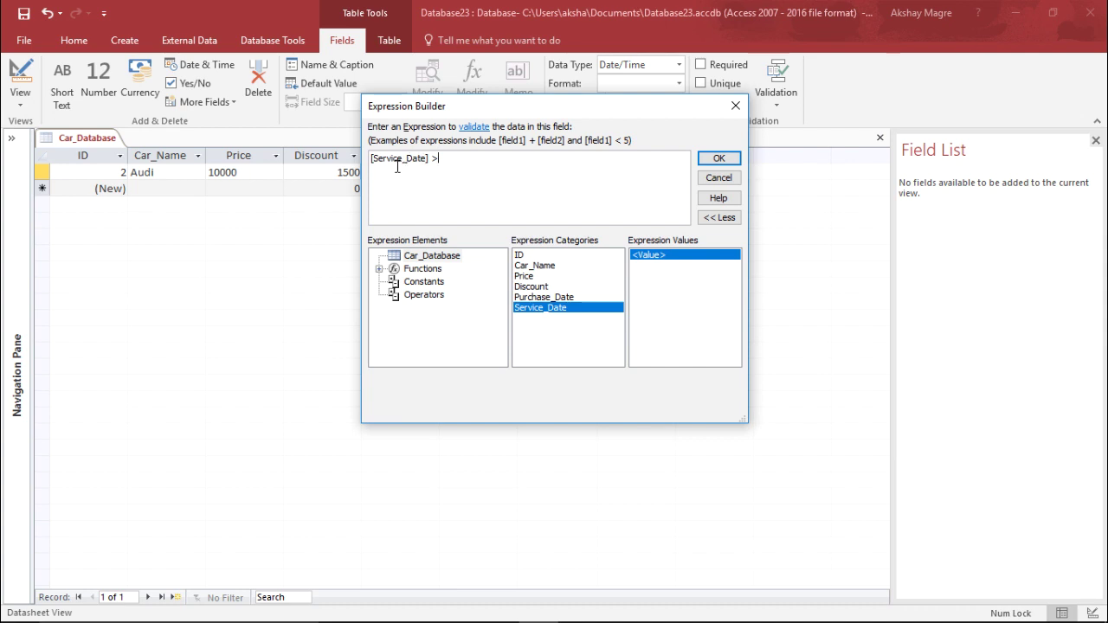
double_click(546, 297)
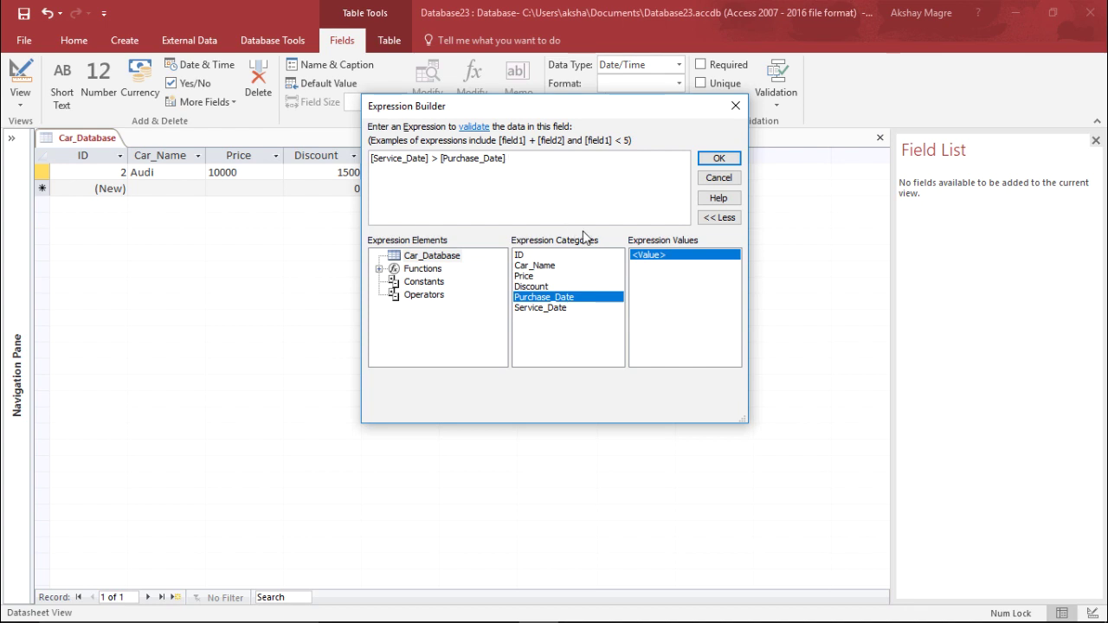
left_click(720, 158)
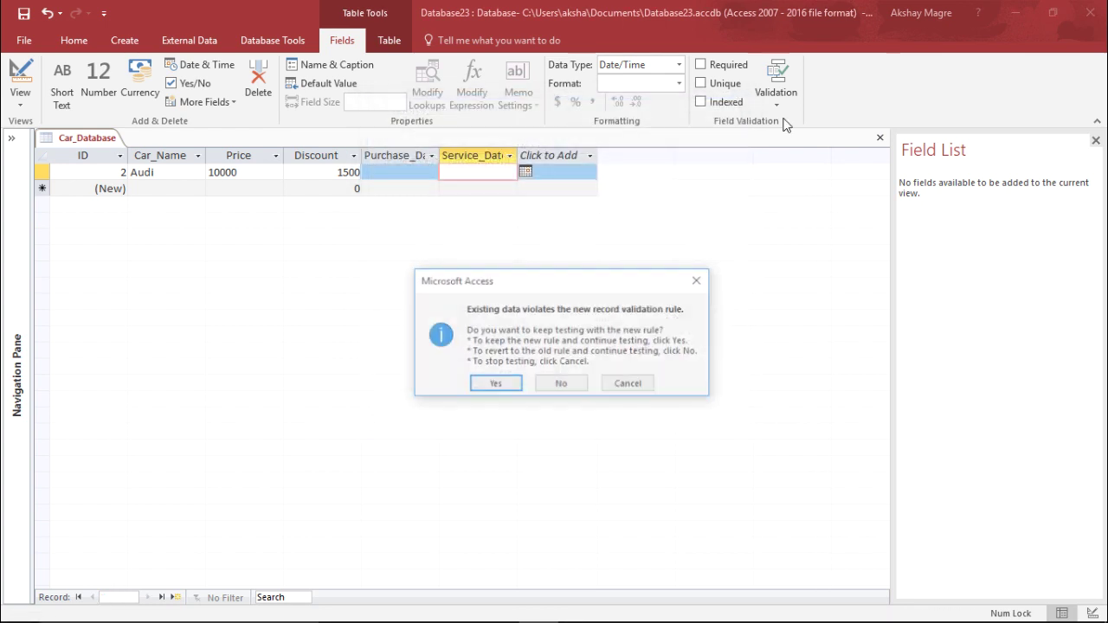
left_click(477, 389)
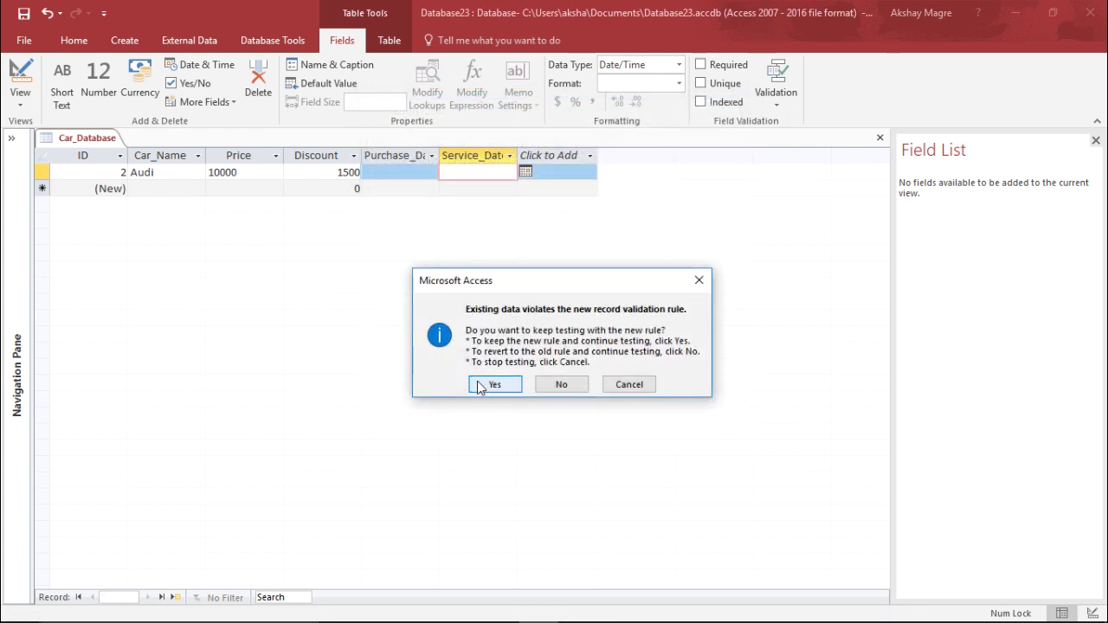
Step: Set the record validation message to "Cannot be before the Purchase Date"
left_click(777, 101)
left_click(830, 274)
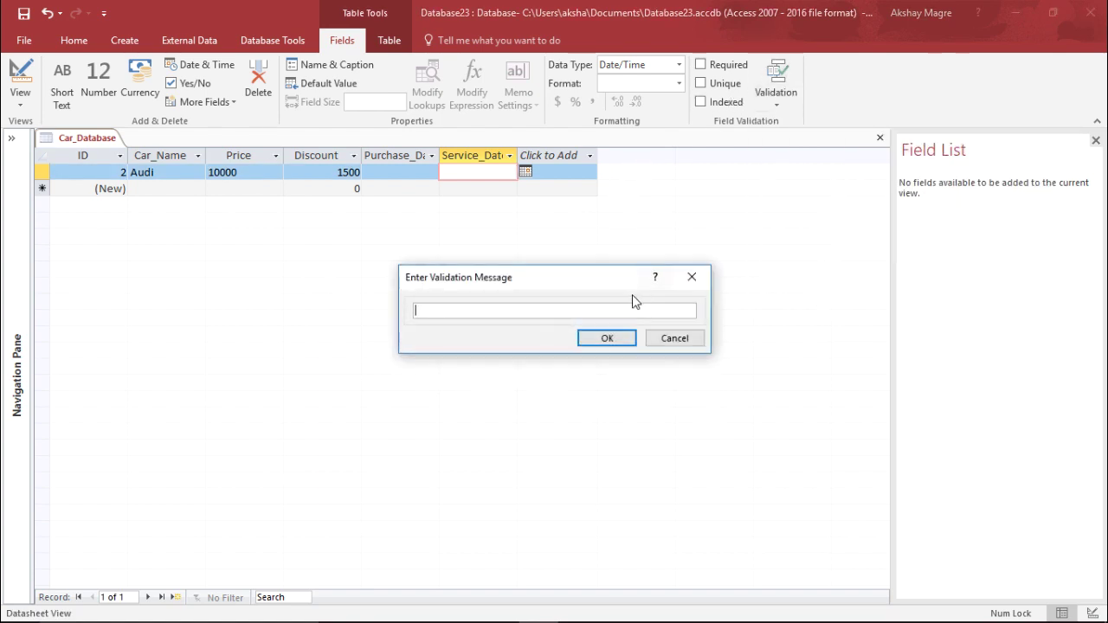
type("Cannot be before the")
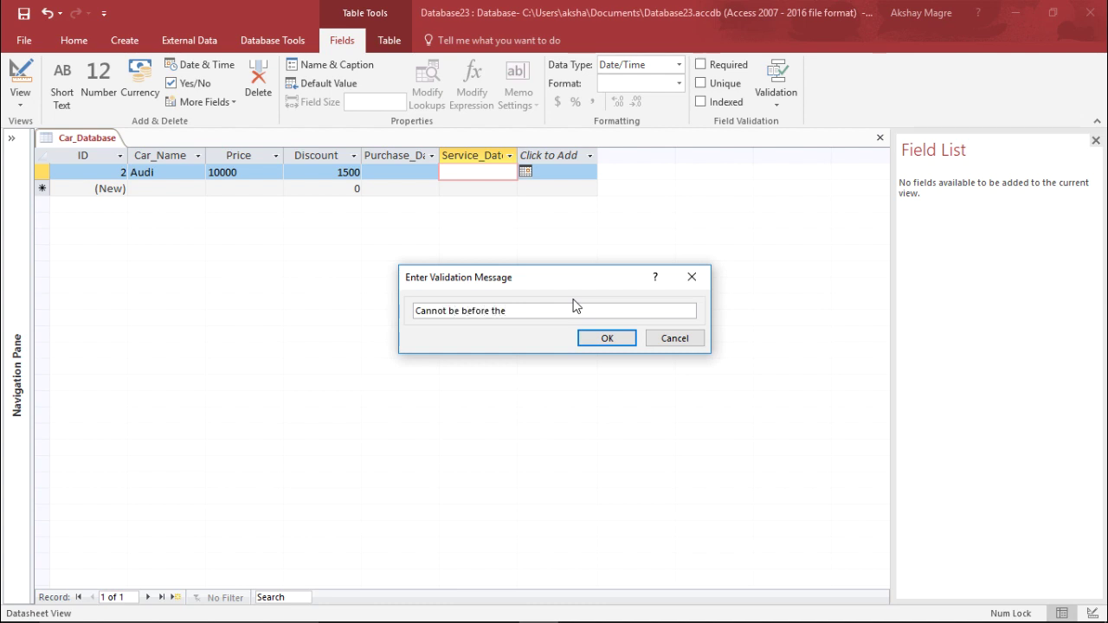
type(" Purchase Date")
key("Return")
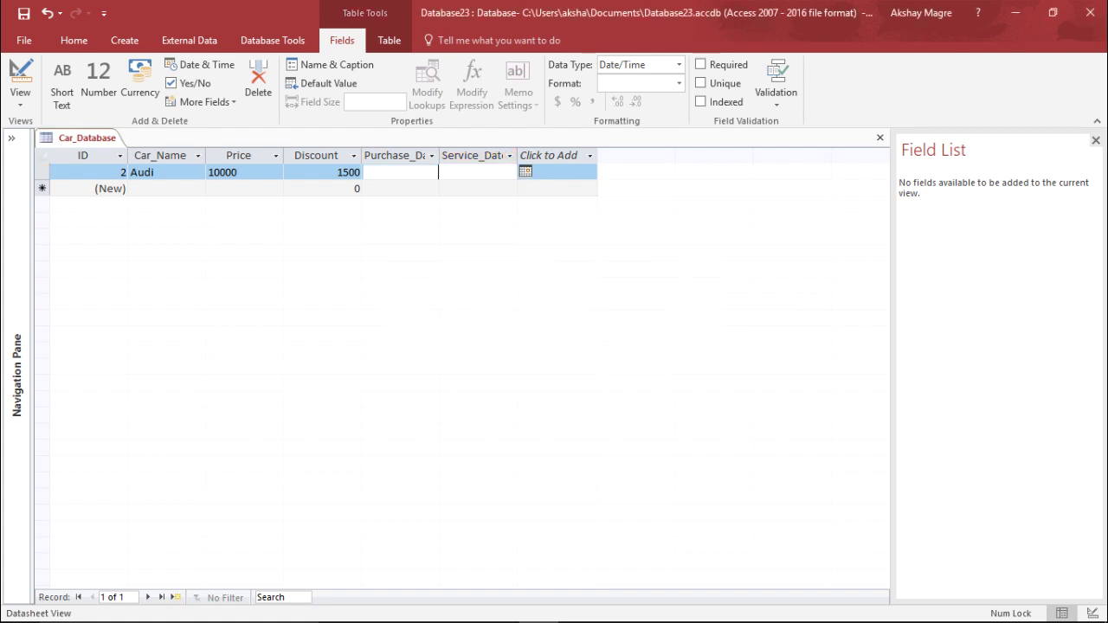
Step: Set the Audi record's purchase date to 9/28/2017
left_click(400, 171)
left_click(448, 172)
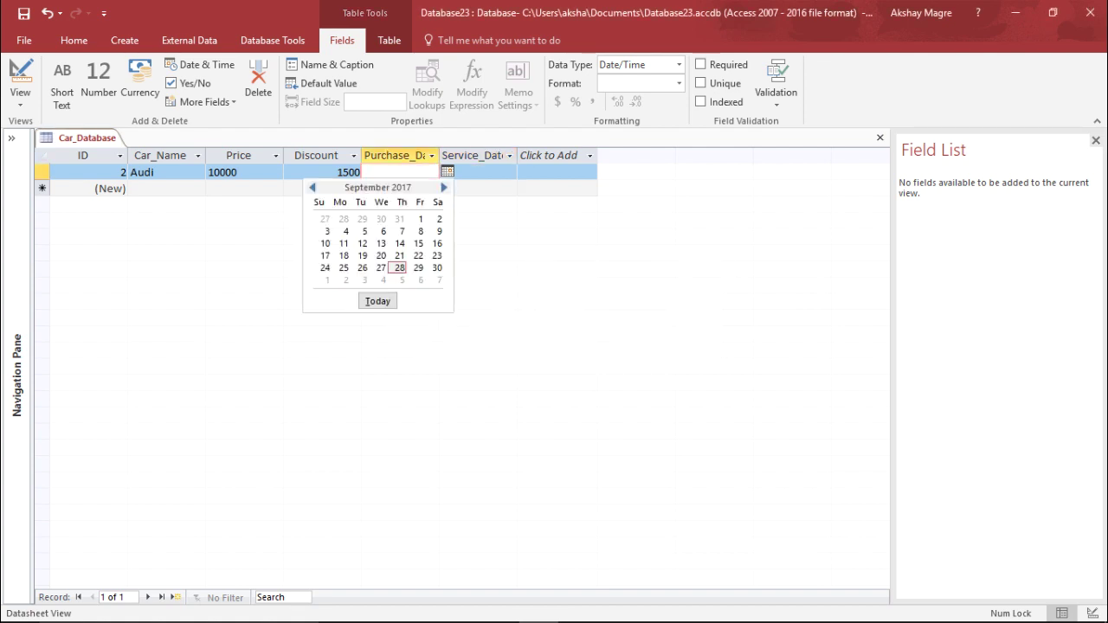
left_click(399, 268)
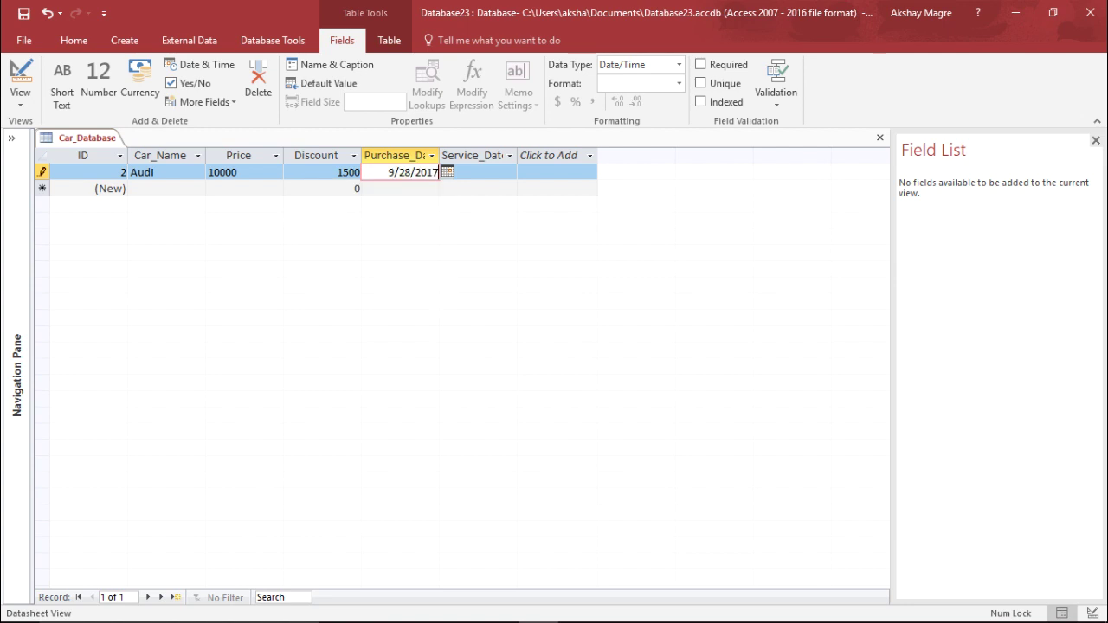
Step: Try to save the Audi record with the service date 9/14/2017 to test the record validation rule
left_click(477, 171)
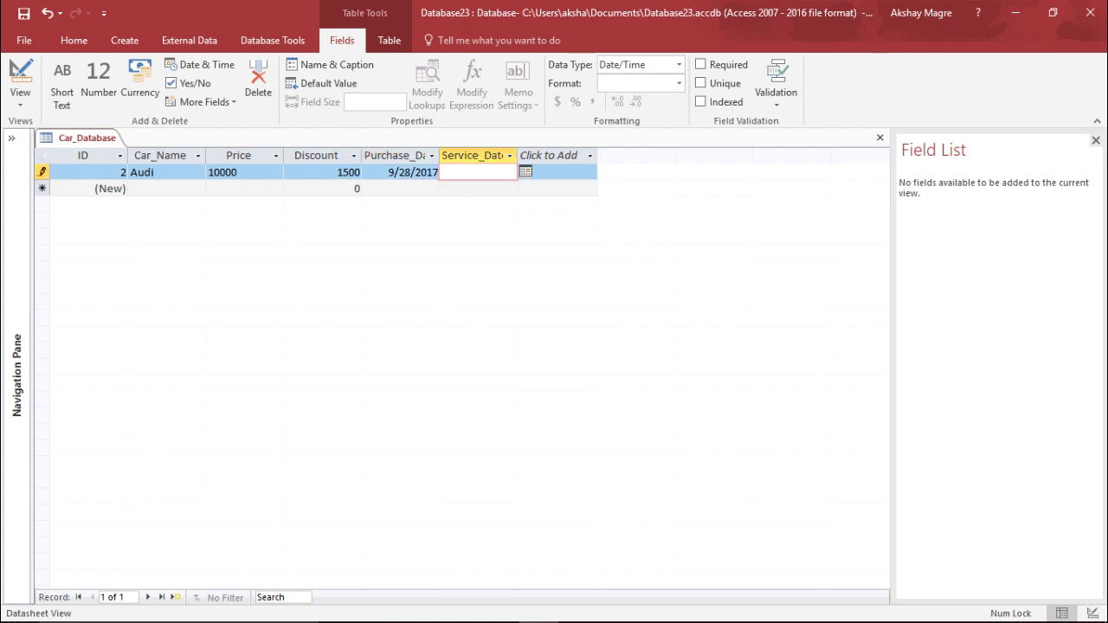
left_click(525, 172)
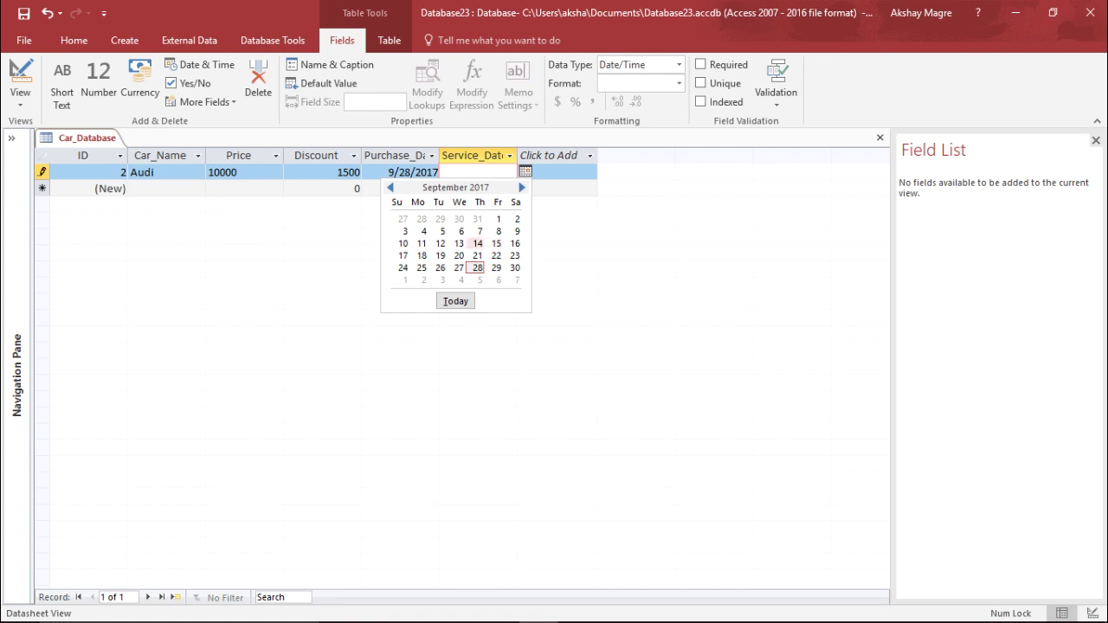
left_click(477, 243)
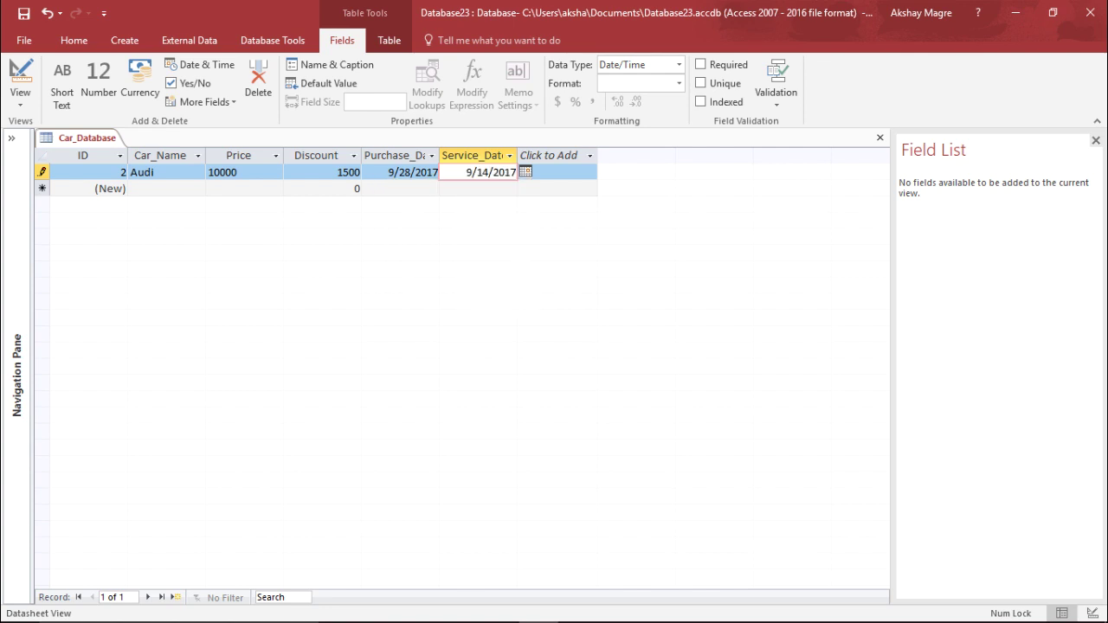
key("Return")
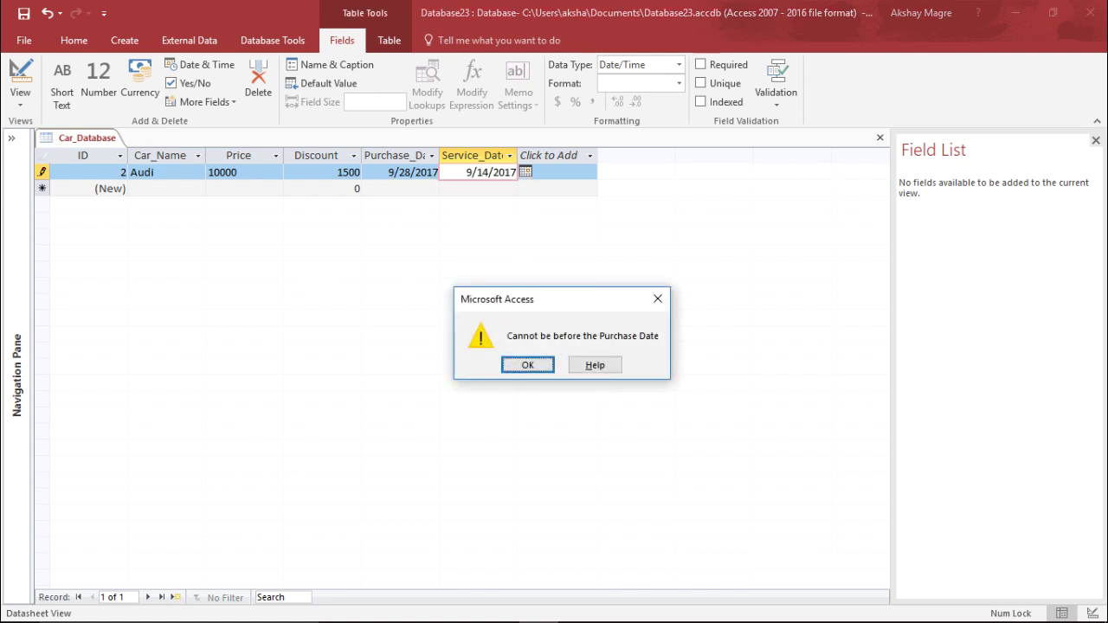
key("Return")
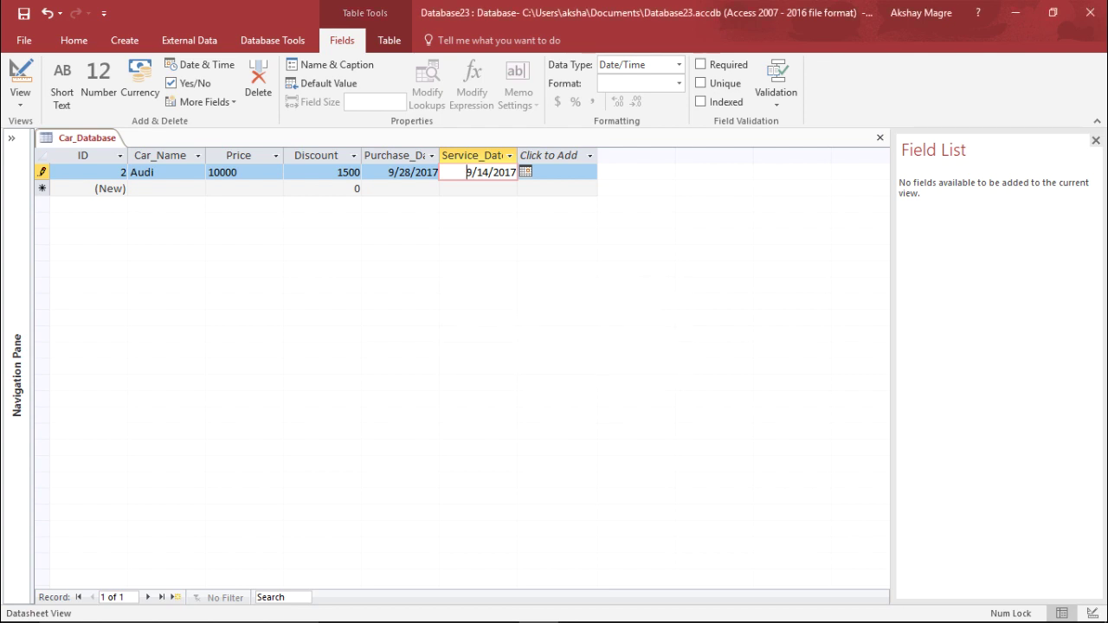
key("Return")
key("Tab")
key("Tab")
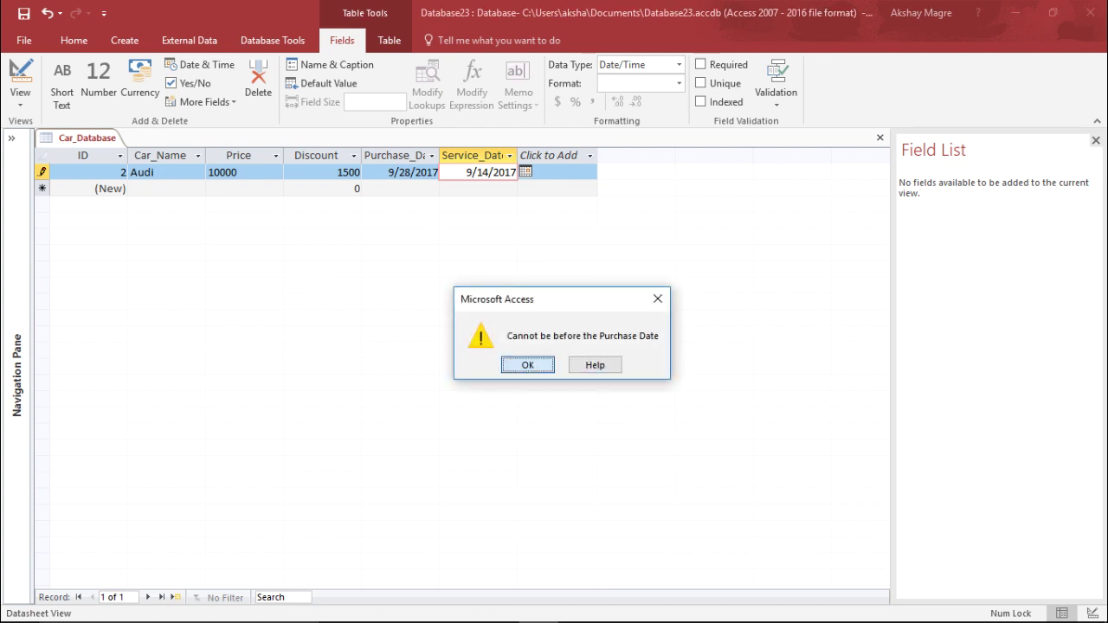
key("Return")
Step: Set the Audi record's service date to 9/30/2017 and commit the record
left_click(525, 171)
key("Return")
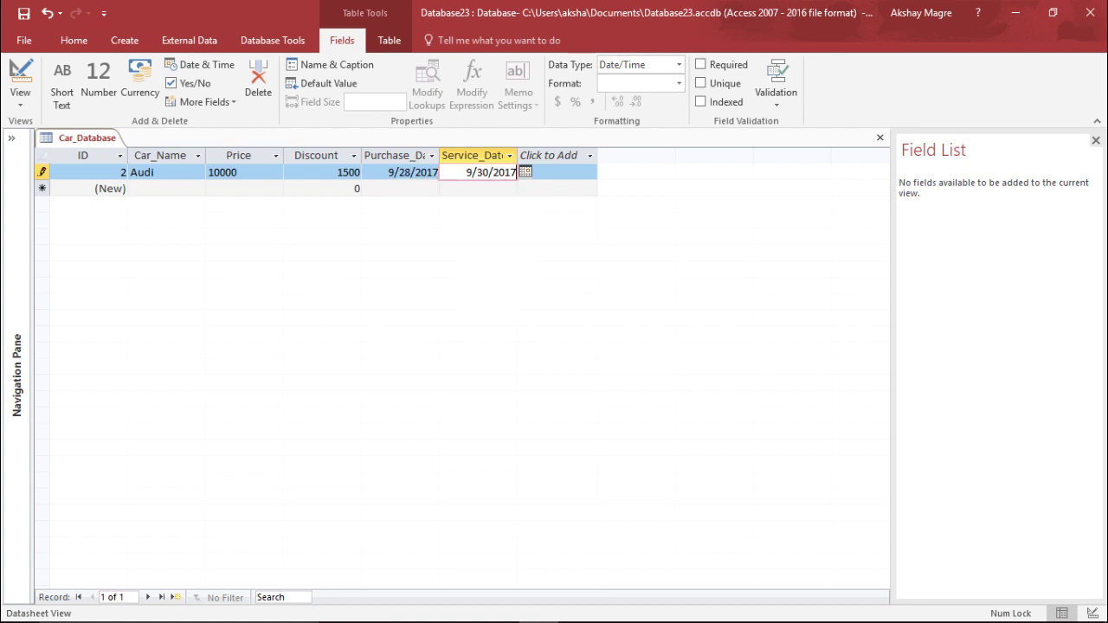
type("`")
key("Tab")
key("Tab")
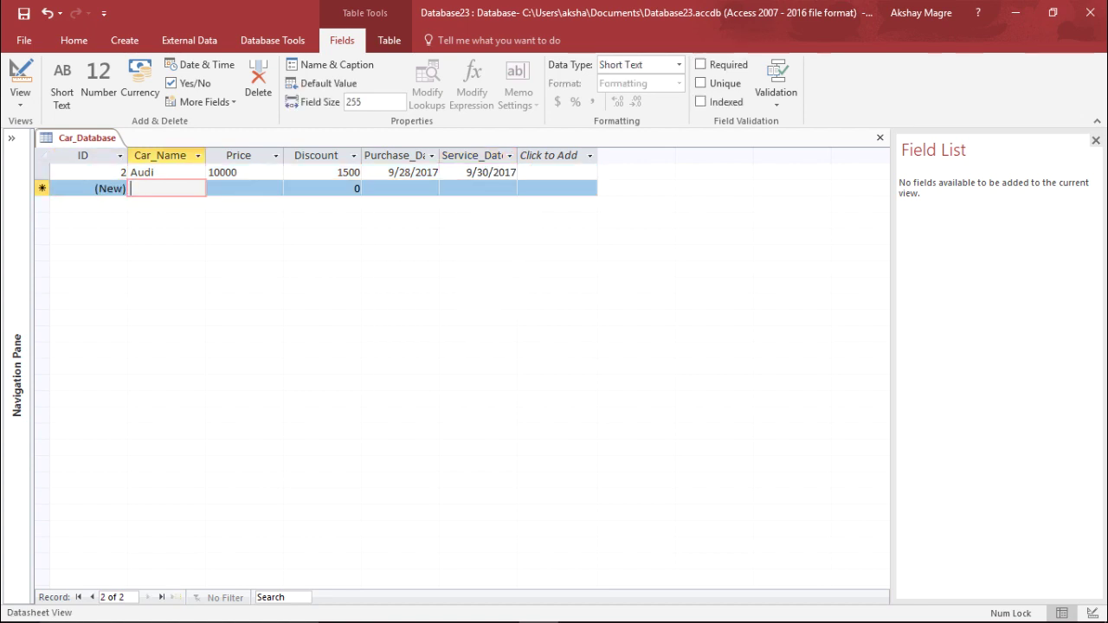